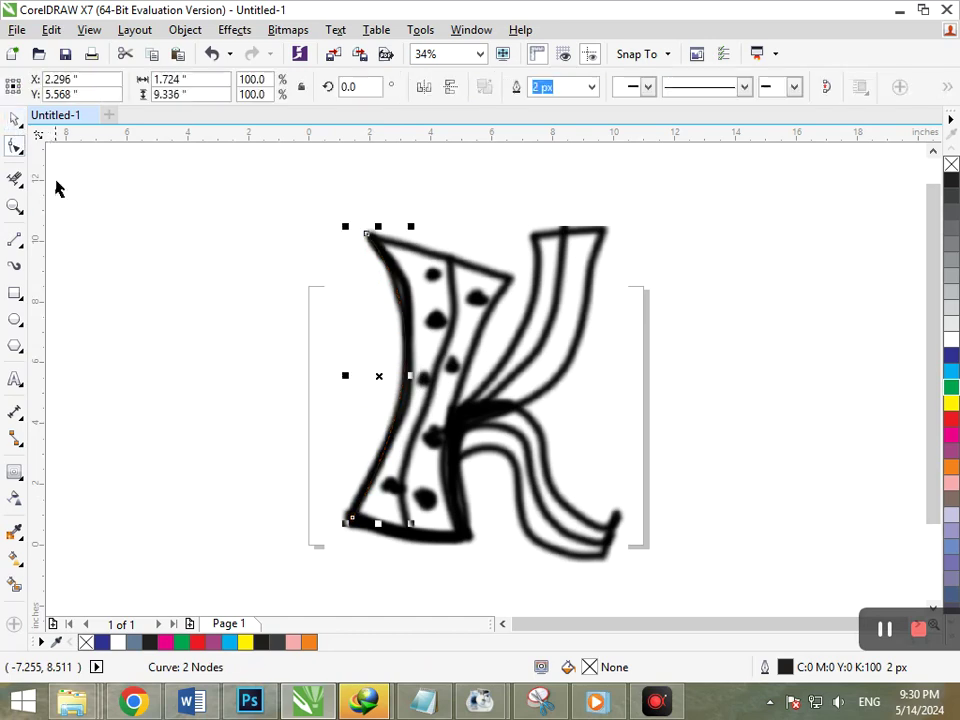
Draw a connected two-segment line along the sketched K stem's top and right edges, about 4.7 by 9.7 inches overall
{"action": "left_click", "coordinate": [15, 240]}
{"action": "left_click", "coordinate": [370, 240]}
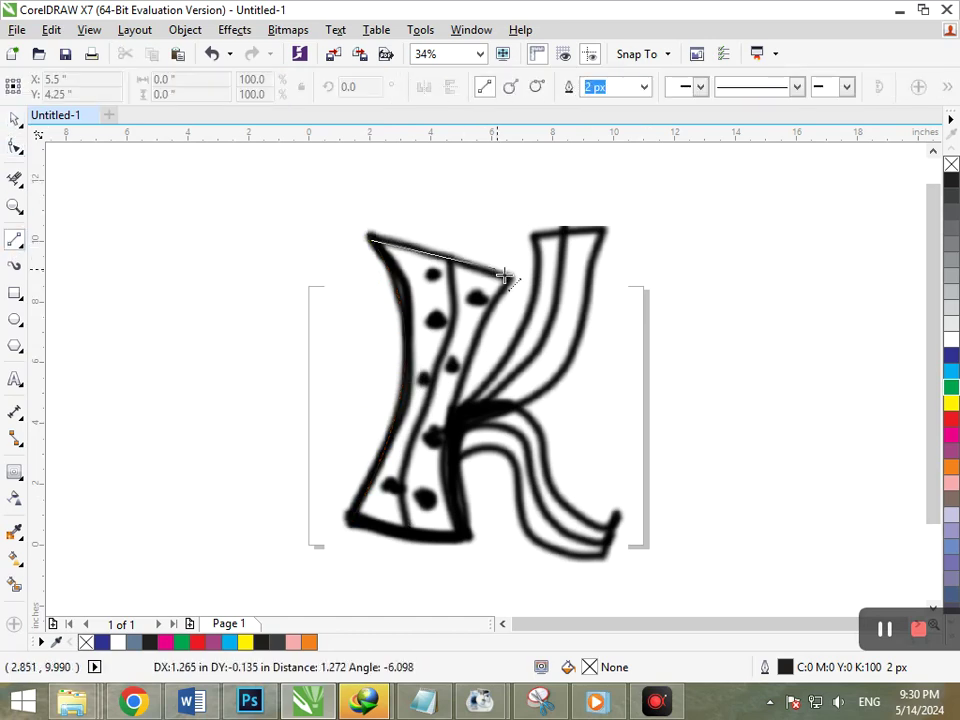
{"action": "left_click", "coordinate": [514, 282]}
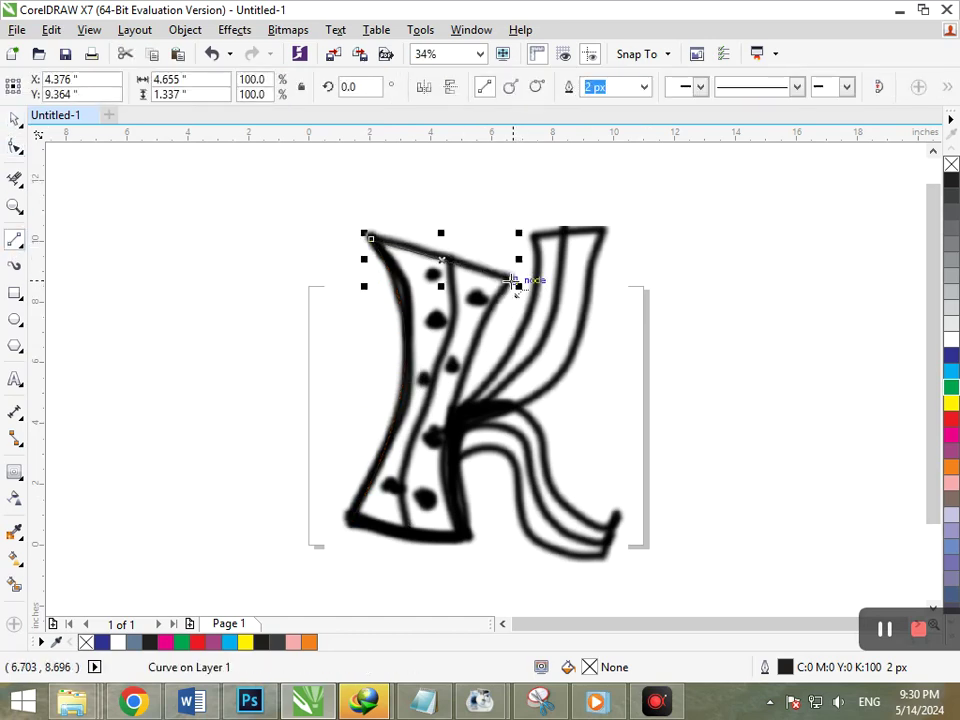
{"action": "left_click", "coordinate": [514, 282]}
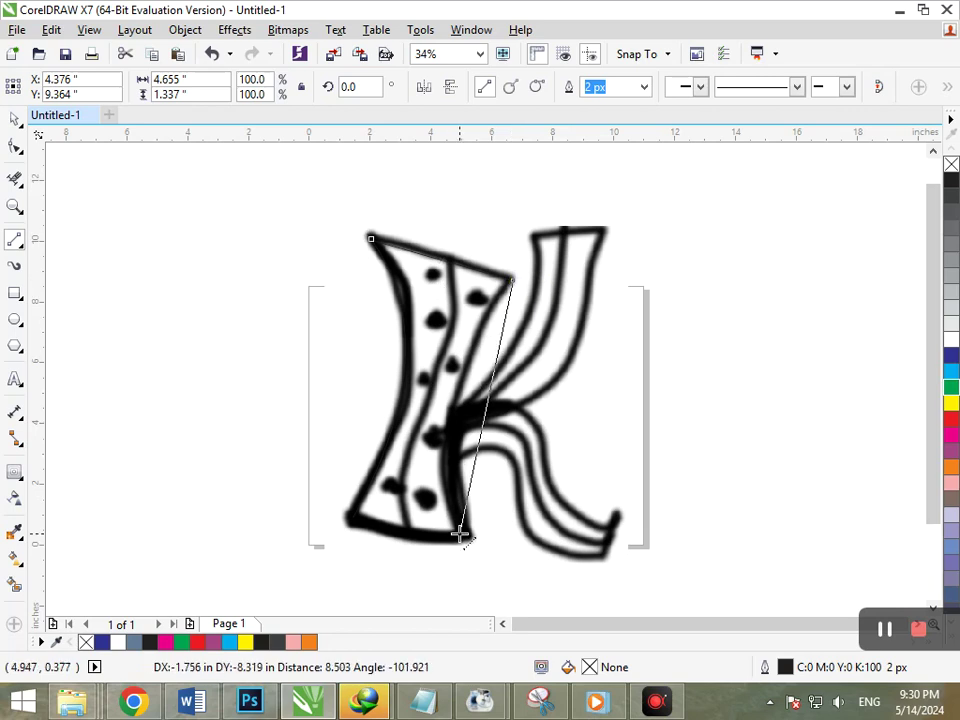
{"action": "left_click", "coordinate": [462, 534]}
Convert the stem's right edge segment to a curve and bend it inward to follow the sketch
{"action": "left_click", "coordinate": [15, 148]}
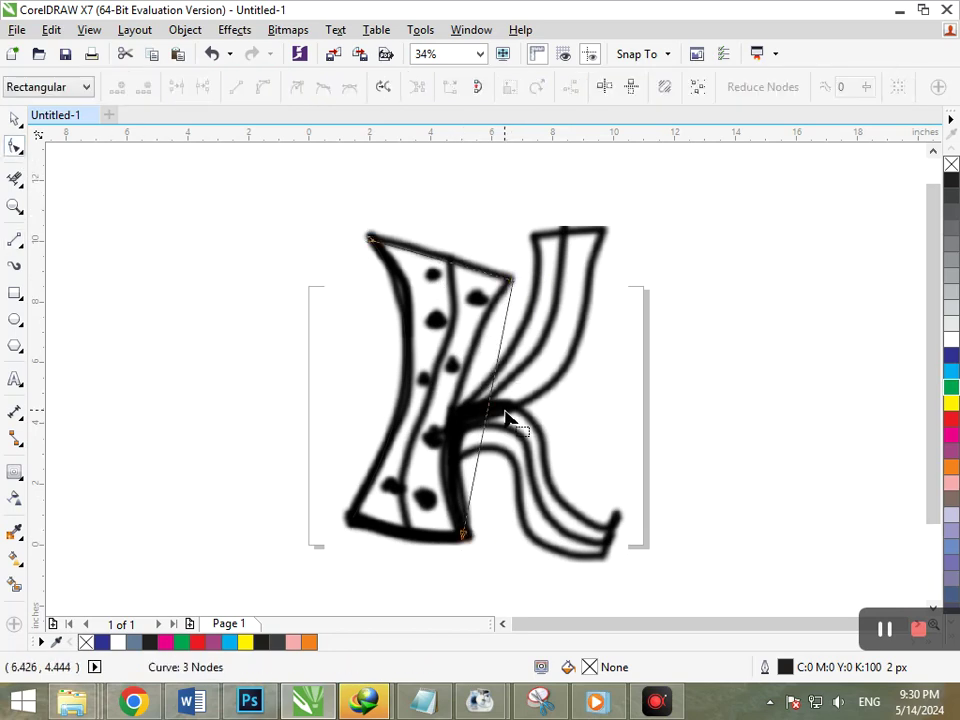
{"action": "left_click", "coordinate": [491, 411]}
{"action": "left_click", "coordinate": [262, 86]}
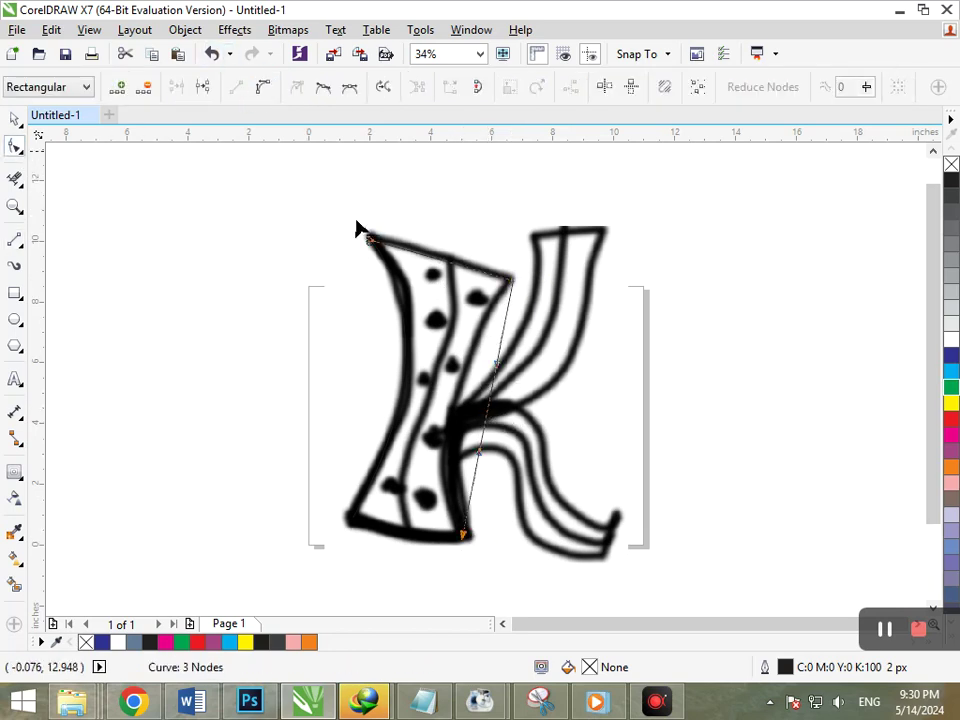
{"action": "left_click_drag", "start_coordinate": [491, 411], "coordinate": [459, 409]}
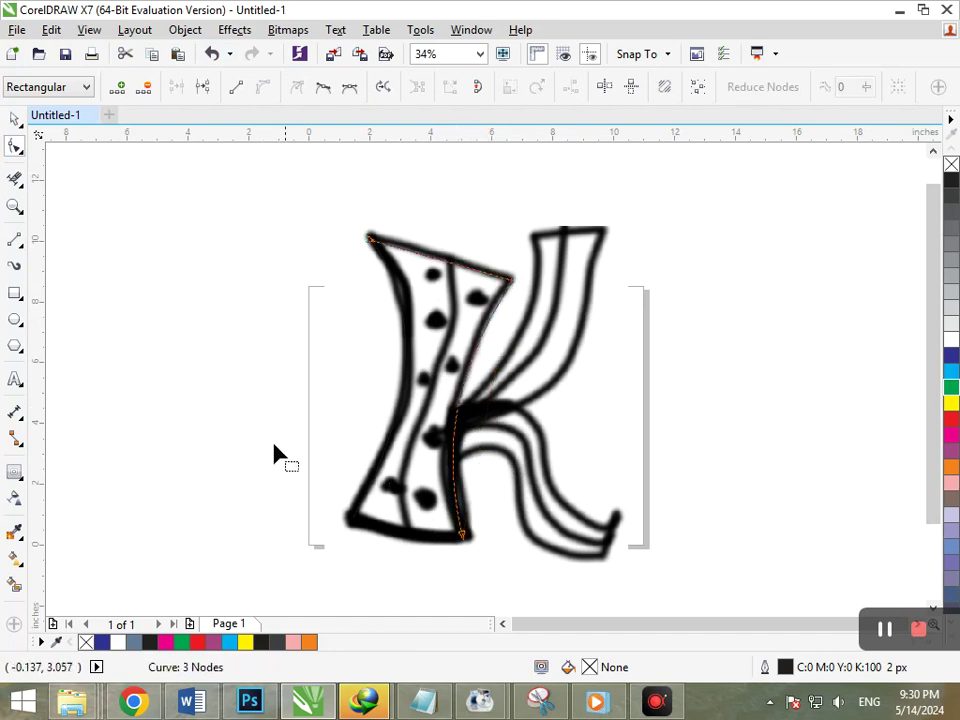
Draw a line about 5 inches long along the stem's bottom edge and bend it into a shallow downward curve
{"action": "left_click", "coordinate": [15, 243]}
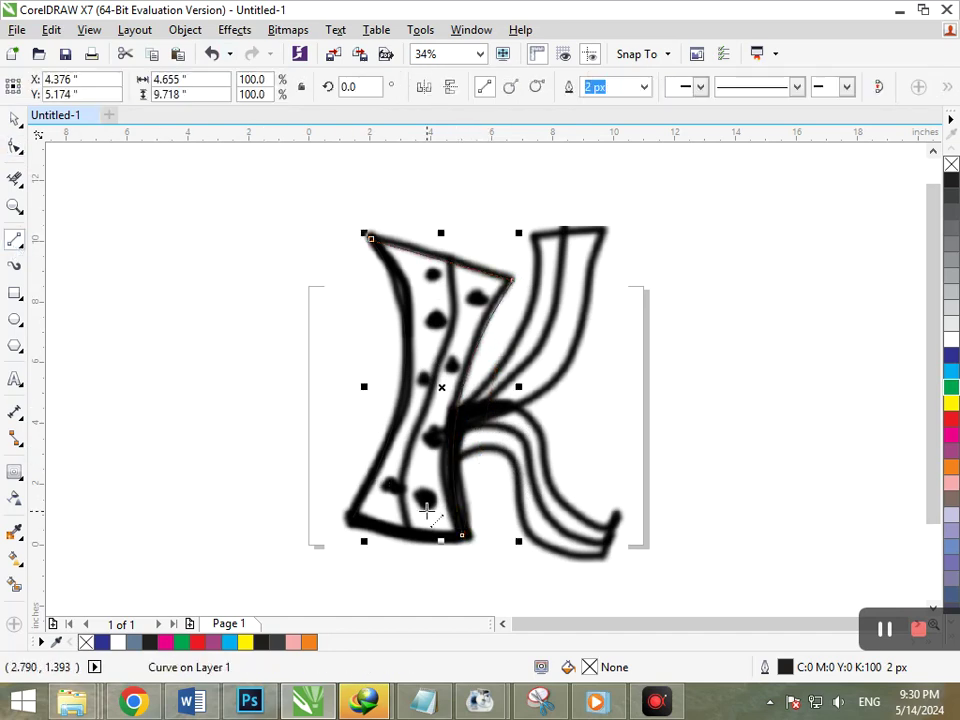
{"action": "left_click", "coordinate": [477, 537]}
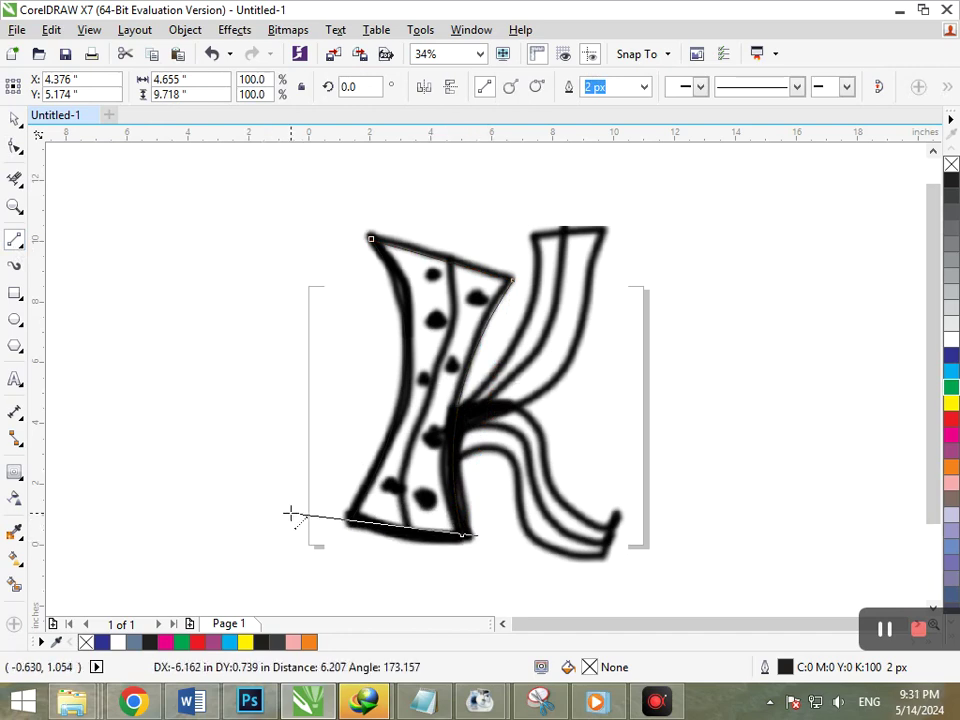
{"action": "left_click", "coordinate": [323, 512]}
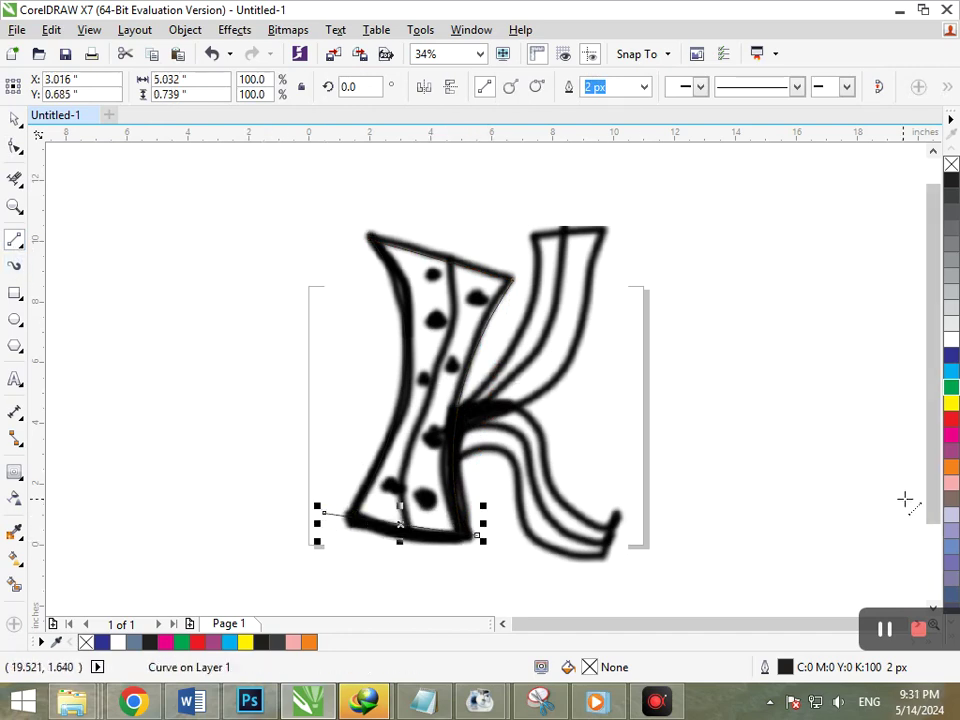
{"action": "left_click", "coordinate": [15, 146]}
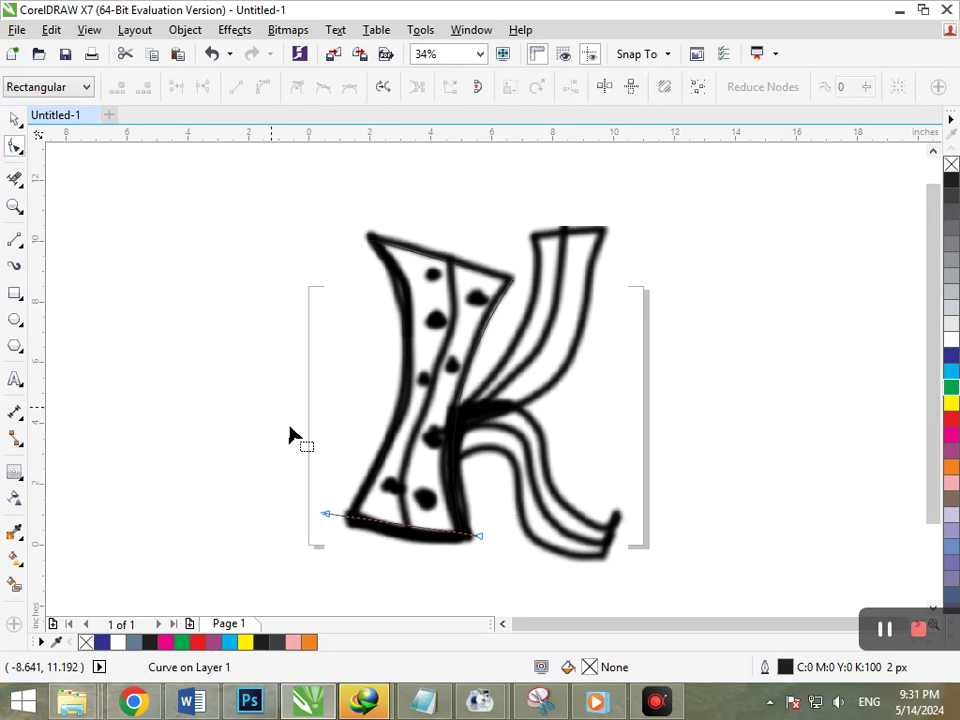
{"action": "left_click", "coordinate": [409, 527]}
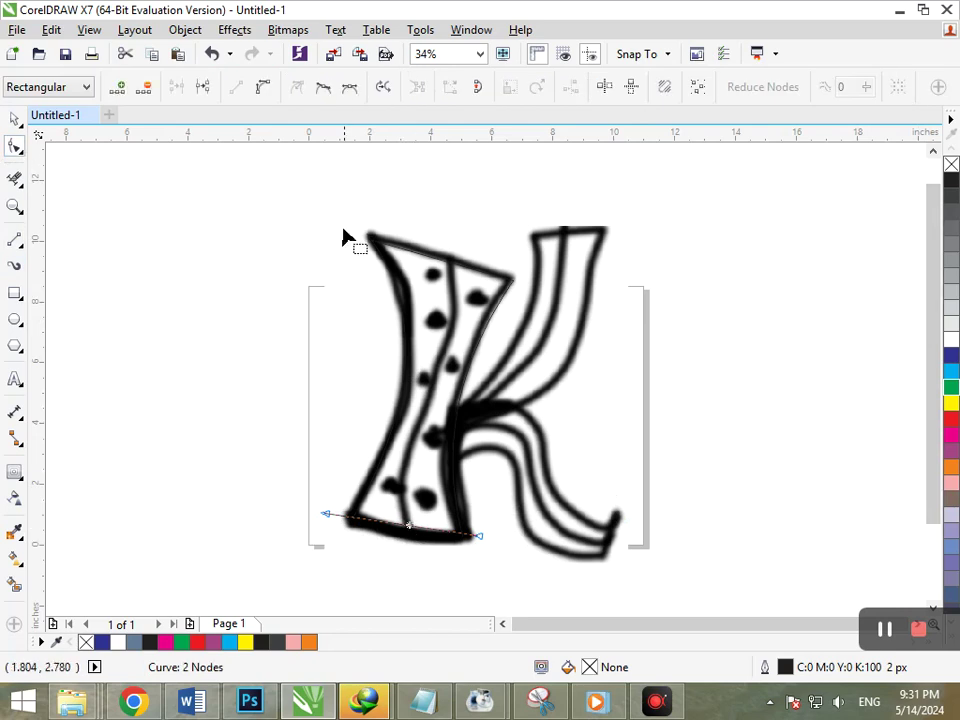
{"action": "left_click", "coordinate": [263, 88]}
{"action": "left_click_drag", "start_coordinate": [404, 530], "coordinate": [382, 531]}
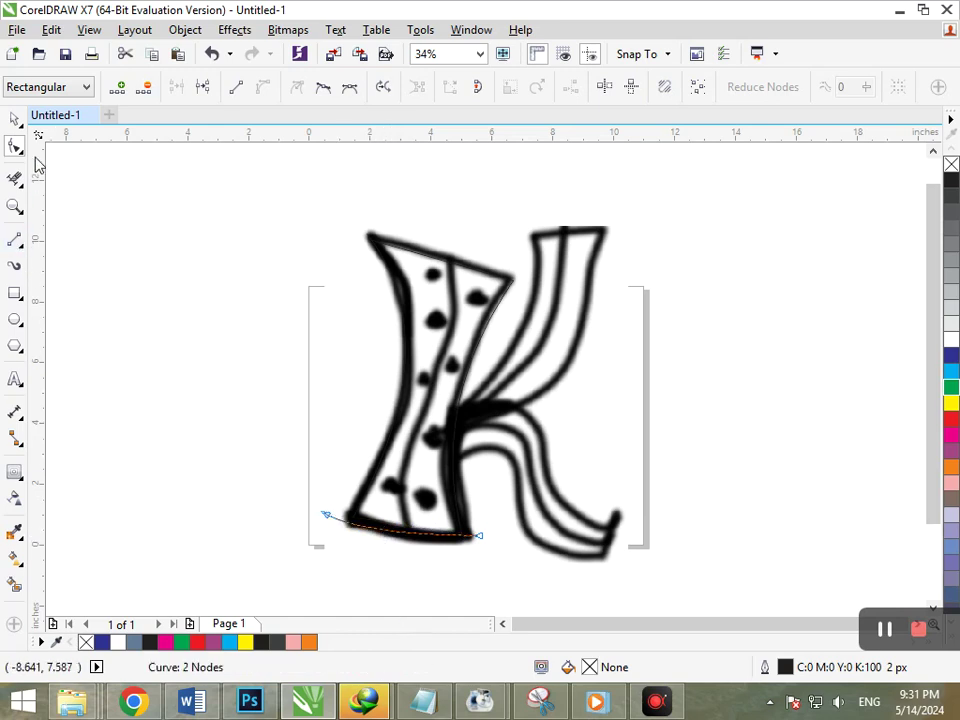
Move the K sketch bitmap aside to the right of the traced stem outline
{"action": "left_click", "coordinate": [15, 119]}
{"action": "left_click_drag", "start_coordinate": [521, 343], "coordinate": [779, 372]}
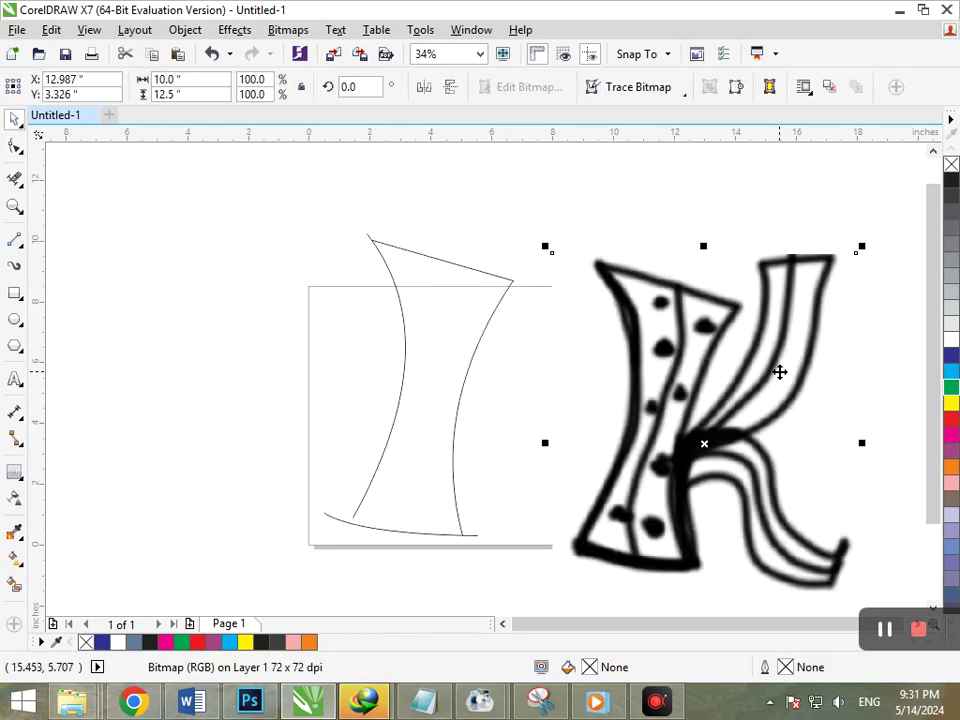
{"action": "left_click", "coordinate": [232, 467]}
Shift the bottom curve slightly upward so that it crosses both side curves of the stem
{"action": "mouse_move", "coordinate": [351, 531]}
{"action": "left_mouse_down"}
{"action": "mouse_move", "coordinate": [368, 510]}
{"action": "mouse_move", "coordinate": [360, 516]}
{"action": "left_mouse_up"}
{"action": "left_click", "coordinate": [373, 561]}
{"action": "left_click", "coordinate": [341, 516]}
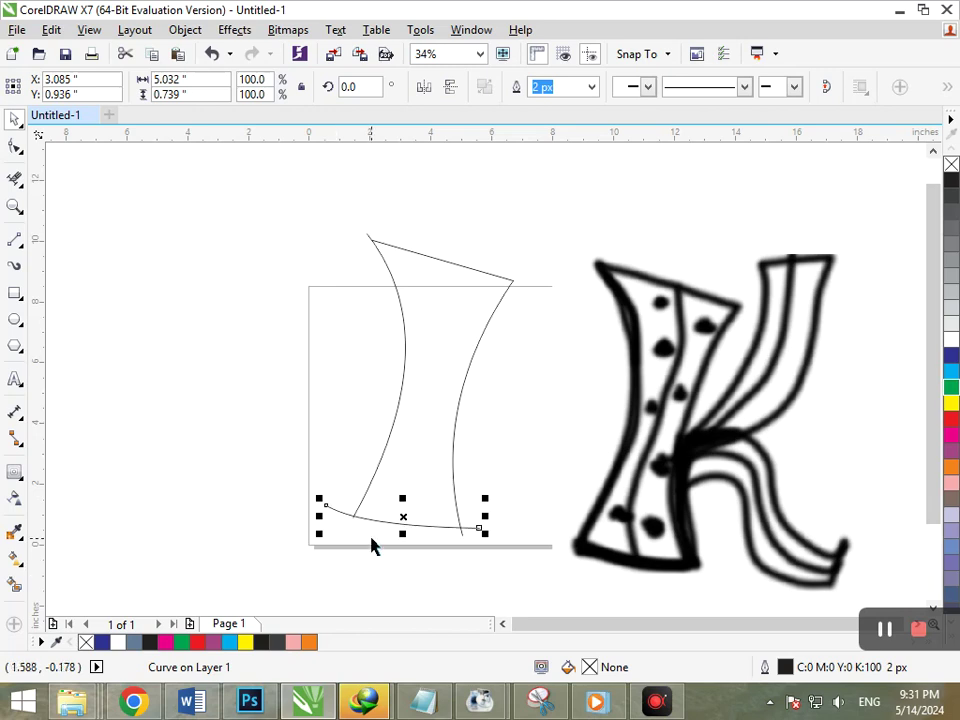
{"action": "left_click_drag", "start_coordinate": [369, 516], "coordinate": [369, 512]}
Trim the overhanging curve end at the stem's bottom-left corner with Virtual Segment Delete
{"action": "key", "text": "F2"}
{"action": "left_click_drag", "start_coordinate": [311, 456], "coordinate": [405, 548]}
{"action": "left_click", "coordinate": [12, 182]}
{"action": "left_click_drag", "start_coordinate": [383, 359], "coordinate": [402, 491]}
{"action": "left_click_drag", "start_coordinate": [412, 445], "coordinate": [476, 427]}
{"action": "key", "text": "F3"}
Trim the overhanging curve ends at the stem's bottom-right corner with Virtual Segment Delete
{"action": "key", "text": "F2"}
{"action": "left_click_drag", "start_coordinate": [407, 468], "coordinate": [497, 559]}
{"action": "left_click_drag", "start_coordinate": [482, 467], "coordinate": [567, 448]}
{"action": "left_click_drag", "start_coordinate": [593, 391], "coordinate": [587, 420]}
{"action": "key", "text": "F2"}
{"action": "right_click", "coordinate": [543, 468]}
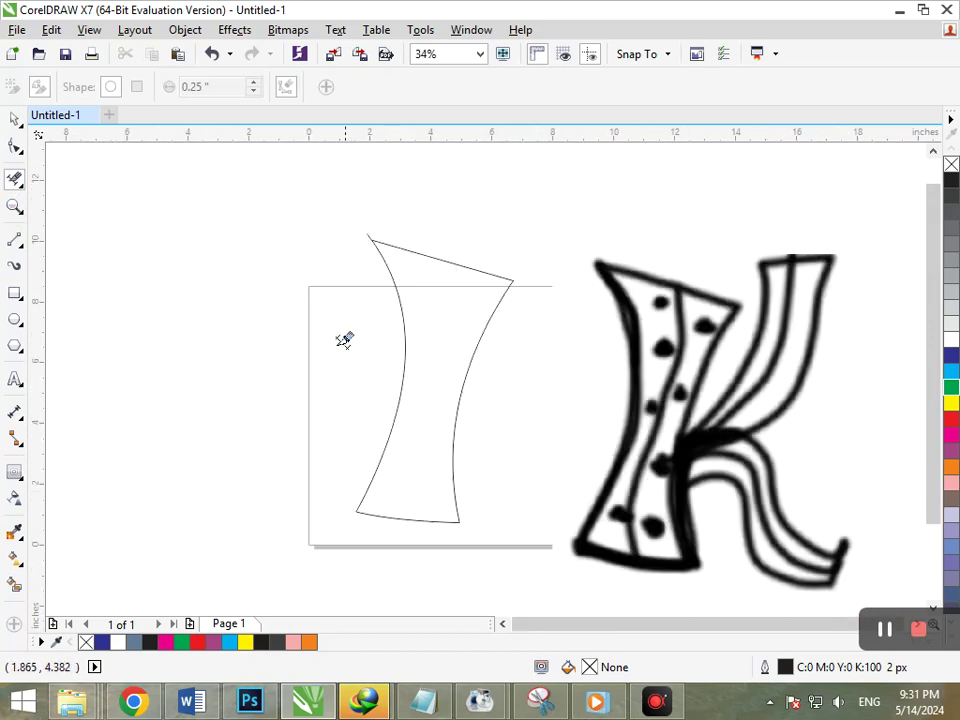
Remove the overhanging curve end above the stem's top-left corner with Virtual Segment Delete
{"action": "key", "text": "F2"}
{"action": "left_click_drag", "start_coordinate": [347, 207], "coordinate": [453, 302]}
{"action": "left_click_drag", "start_coordinate": [97, 162], "coordinate": [408, 291]}
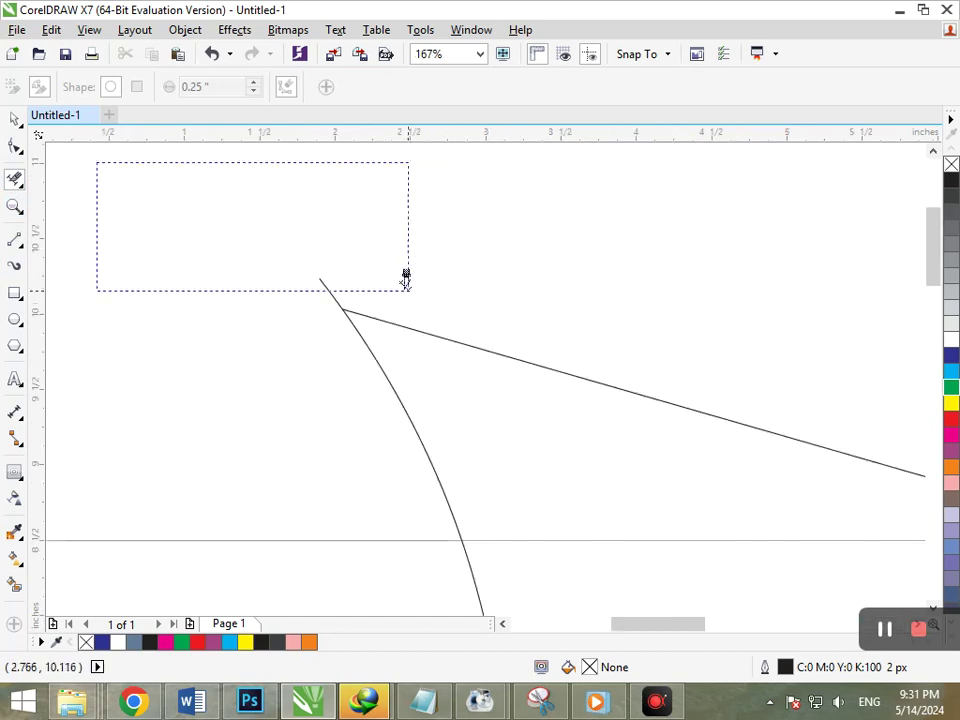
{"action": "left_click_drag", "start_coordinate": [352, 280], "coordinate": [360, 302]}
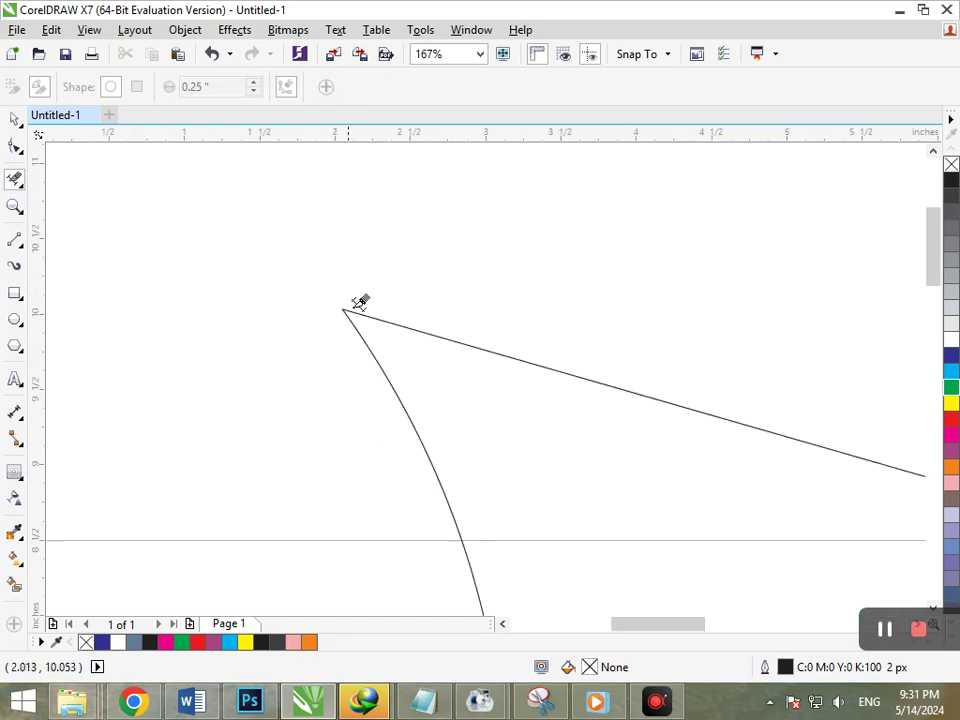
{"action": "key", "text": "F3"}
Group the curves that make up the stem outline
{"action": "key", "text": "space"}
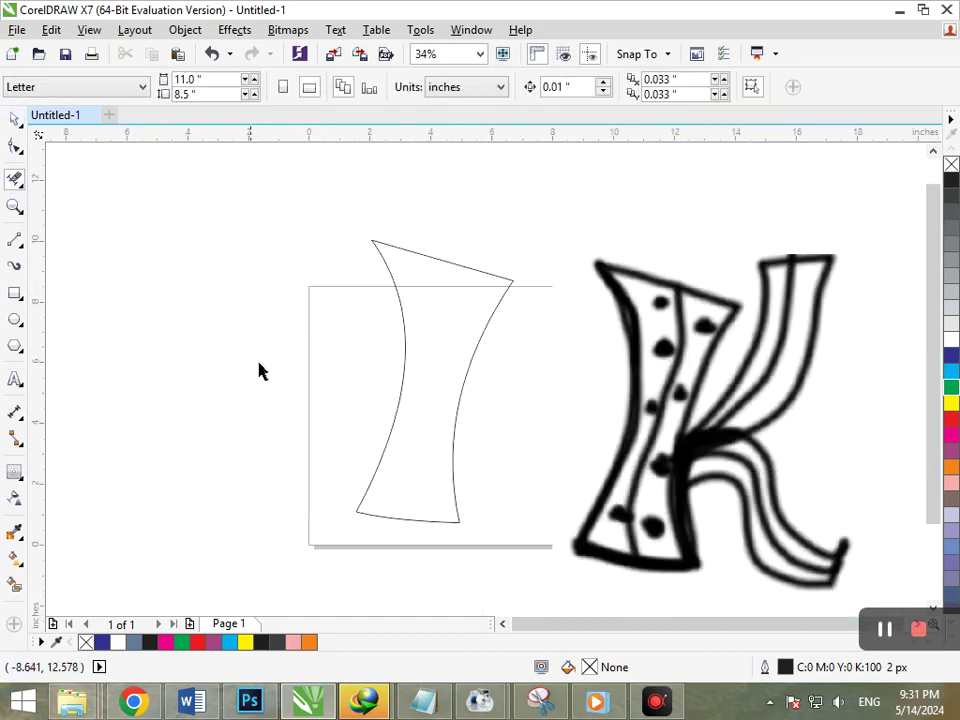
{"action": "left_click_drag", "start_coordinate": [302, 185], "coordinate": [537, 580]}
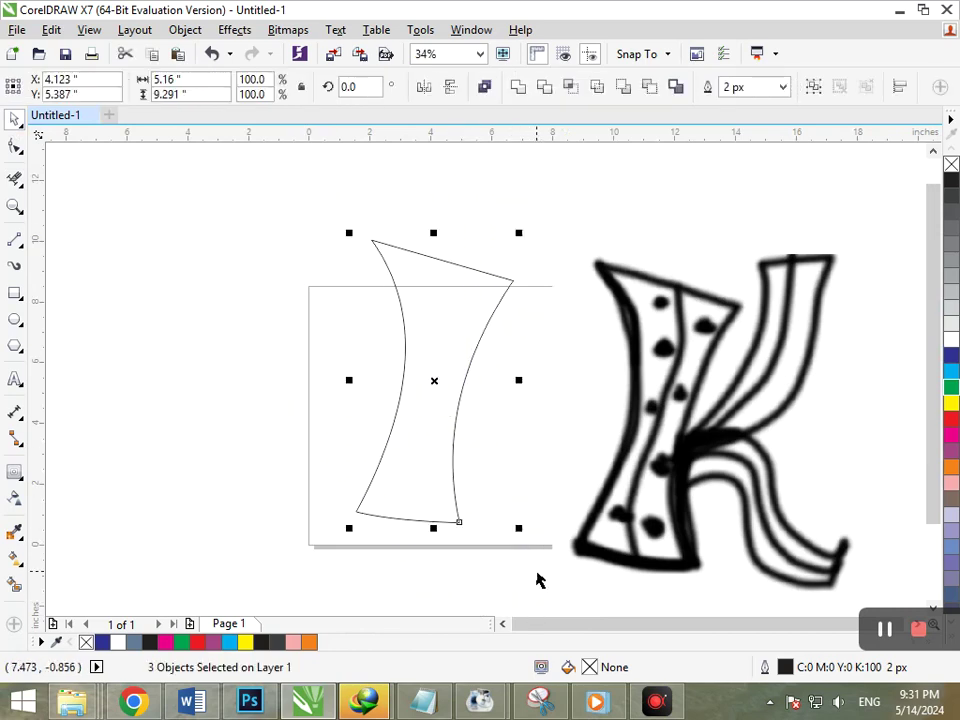
{"action": "key", "text": "ctrl+g"}
{"action": "key", "text": "Escape"}
{"action": "left_click", "coordinate": [15, 240]}
{"action": "left_click", "coordinate": [437, 233]}
{"action": "left_click", "coordinate": [541, 277]}
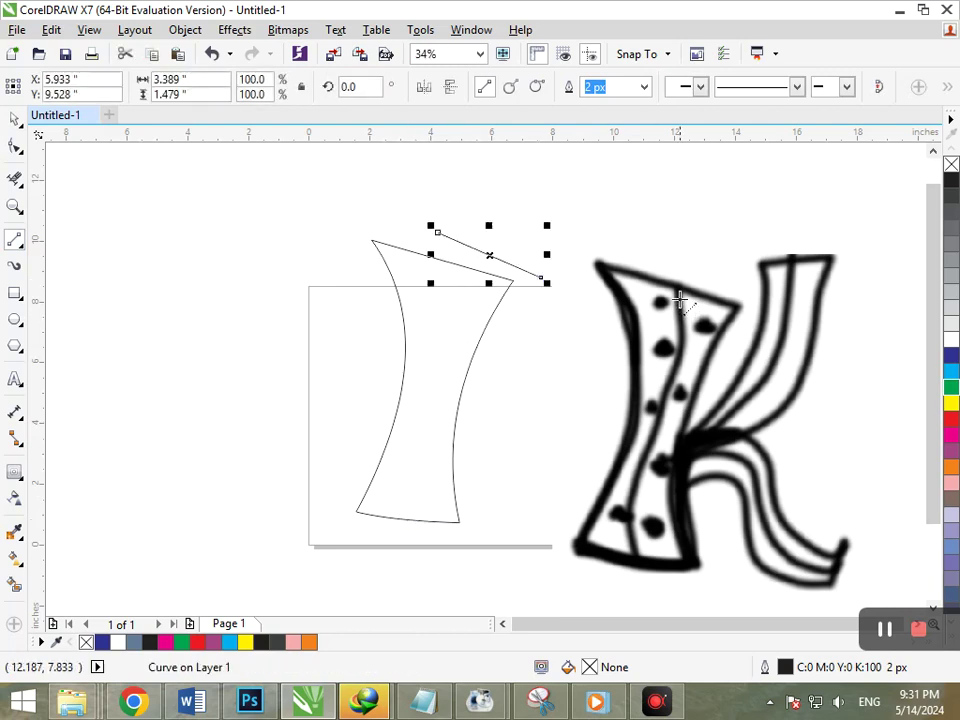
{"action": "key", "text": "ctrl+z"}
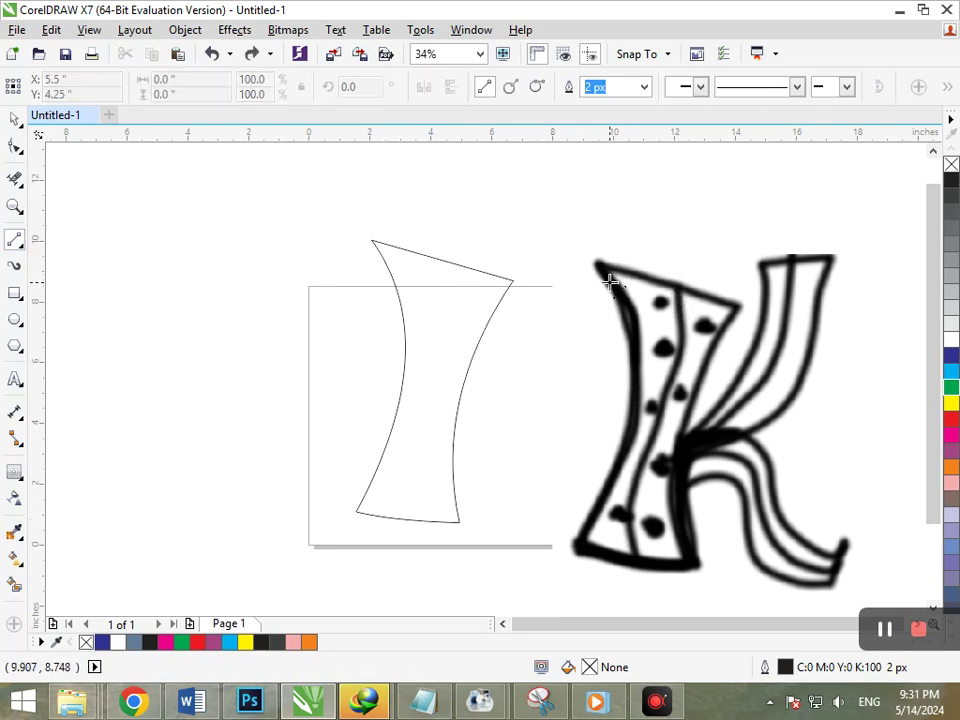
Draw a line about 12 inches long through the middle of the sketched stem and convert it to a curve
{"action": "left_click", "coordinate": [688, 247]}
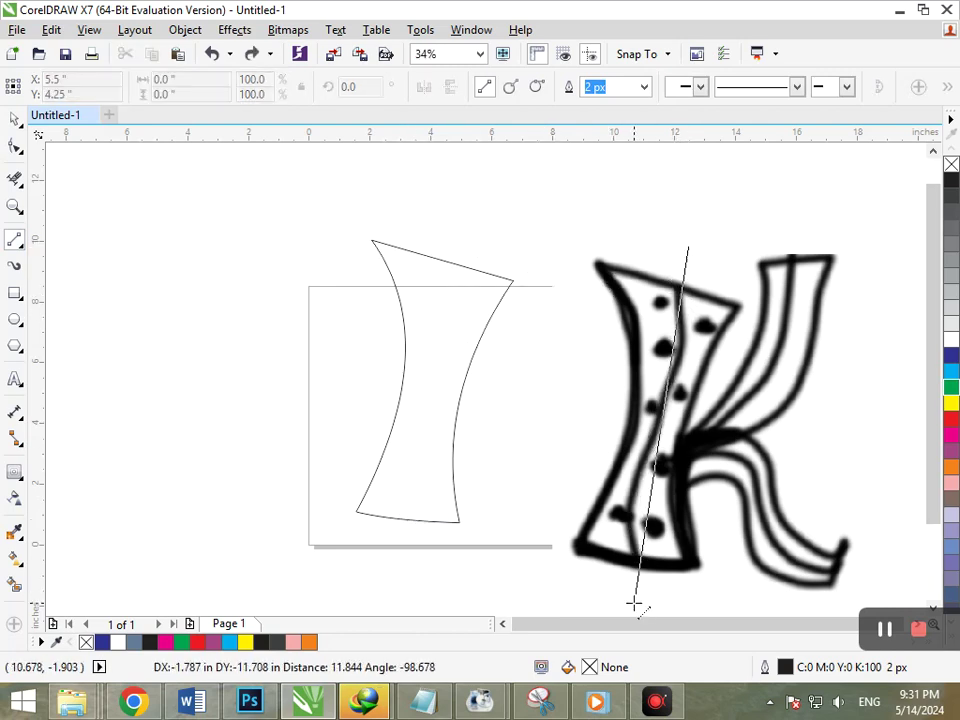
{"action": "left_click", "coordinate": [634, 599]}
{"action": "left_click", "coordinate": [15, 147]}
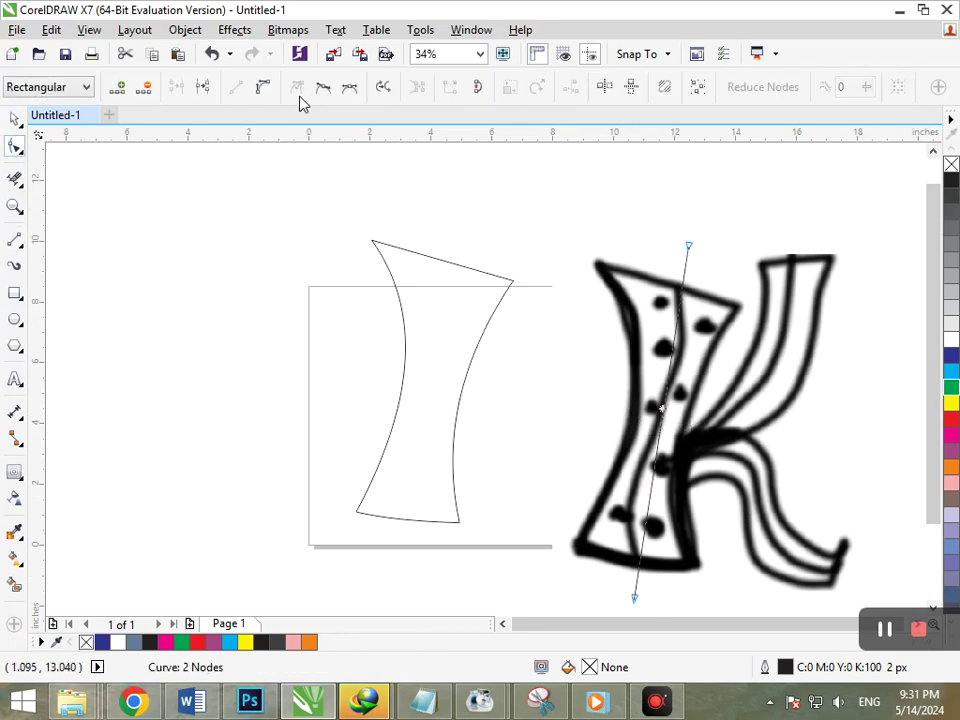
{"action": "left_click", "coordinate": [259, 88]}
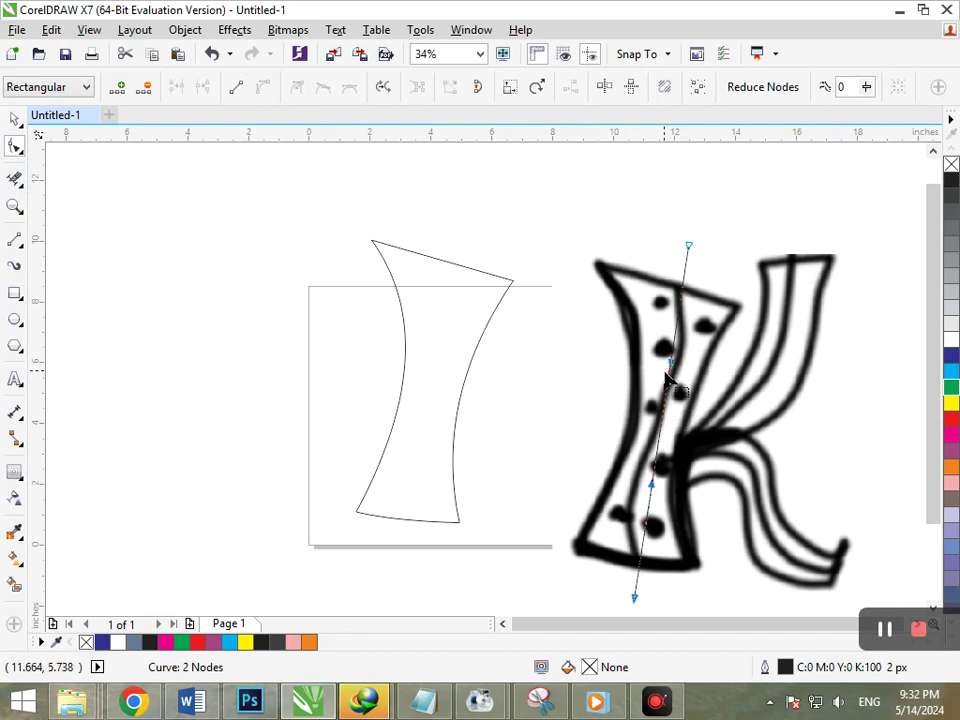
Shape the middle line into an S-curve with its control handles and top node, following the sketch's dividing line
{"action": "left_click_drag", "start_coordinate": [674, 367], "coordinate": [692, 392]}
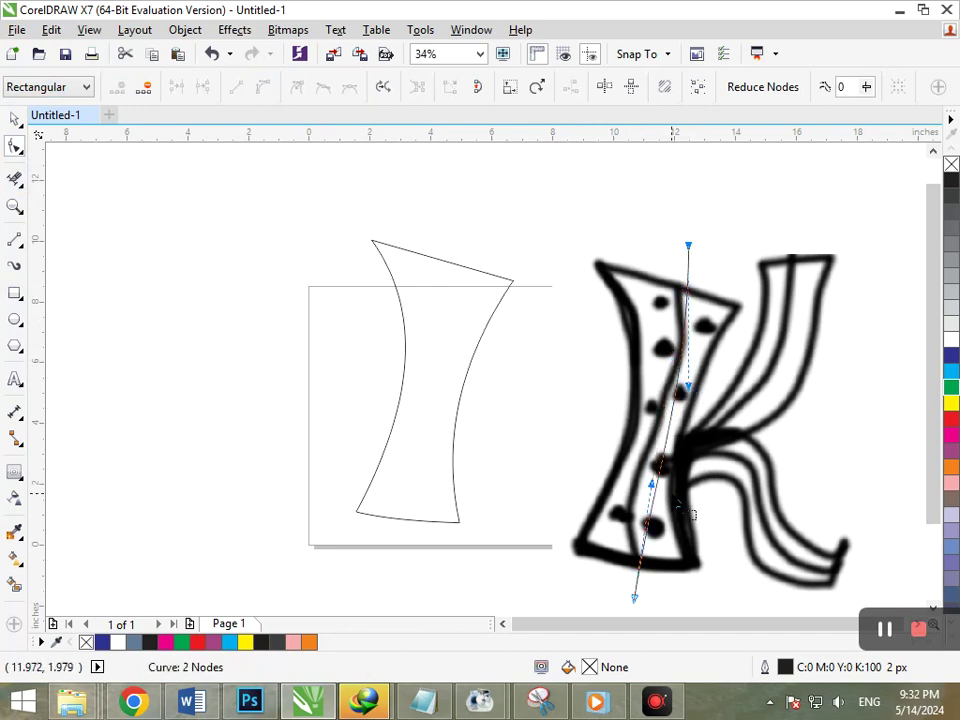
{"action": "left_click_drag", "start_coordinate": [651, 488], "coordinate": [608, 471]}
{"action": "left_click_drag", "start_coordinate": [689, 389], "coordinate": [694, 392]}
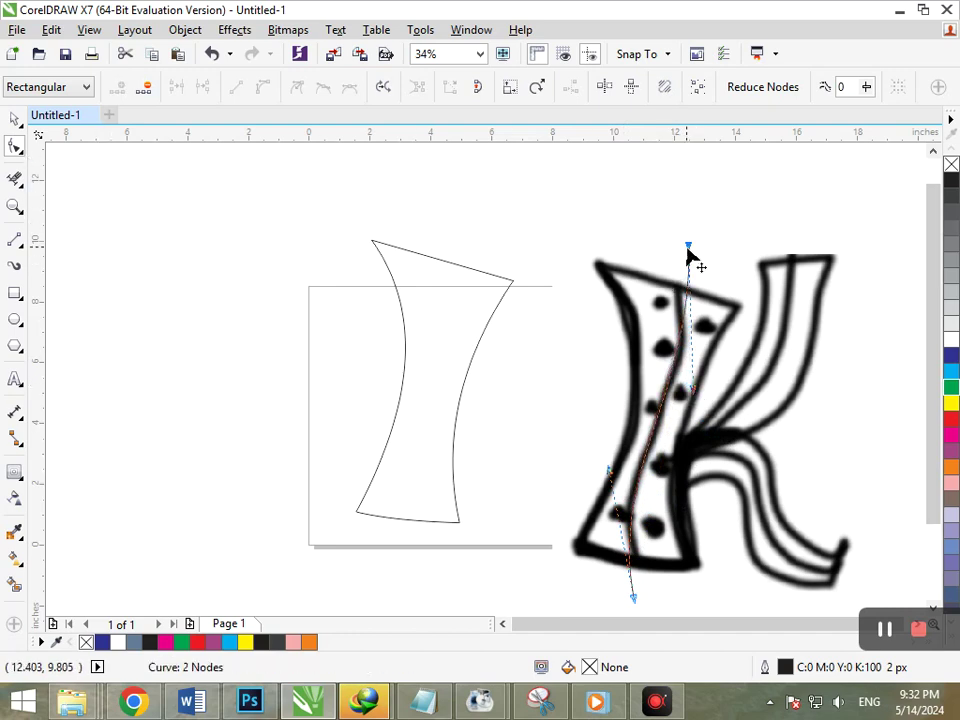
{"action": "left_click_drag", "start_coordinate": [686, 253], "coordinate": [678, 250]}
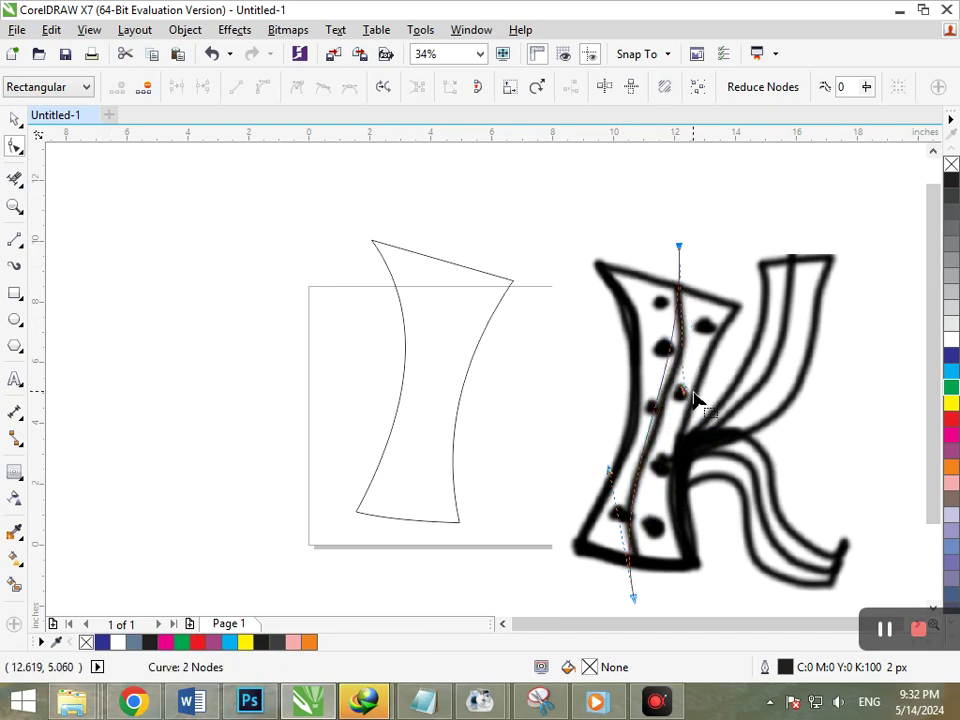
{"action": "left_click_drag", "start_coordinate": [688, 396], "coordinate": [702, 399]}
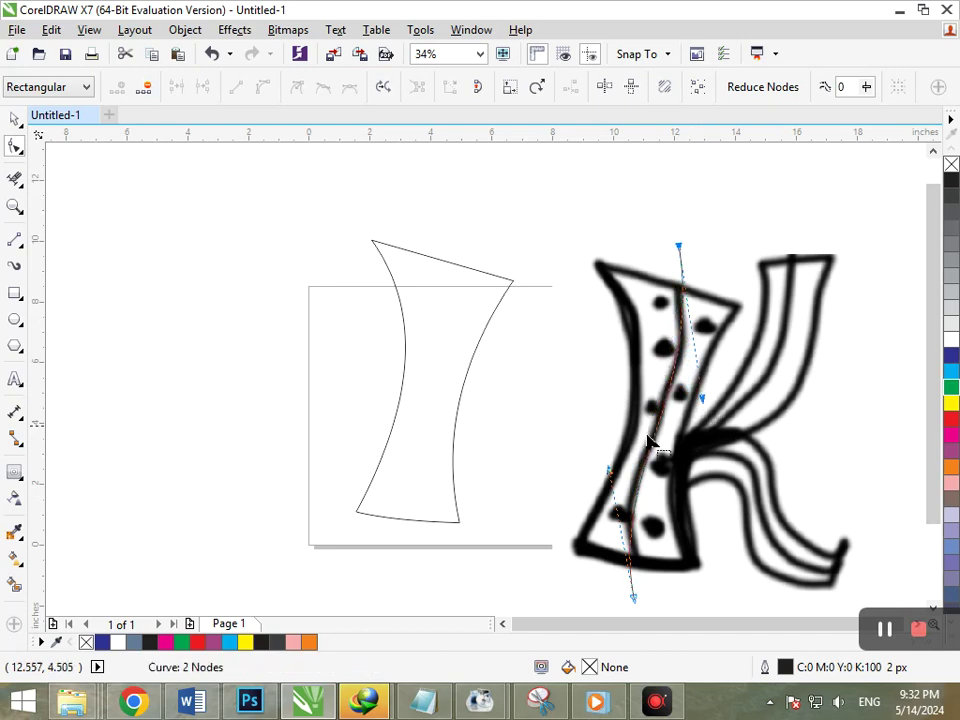
Move the S-shaped dividing curve from the sketch onto the traced stem outline, crossing its top and bottom edges
{"action": "left_click", "coordinate": [15, 120]}
{"action": "left_click", "coordinate": [73, 207]}
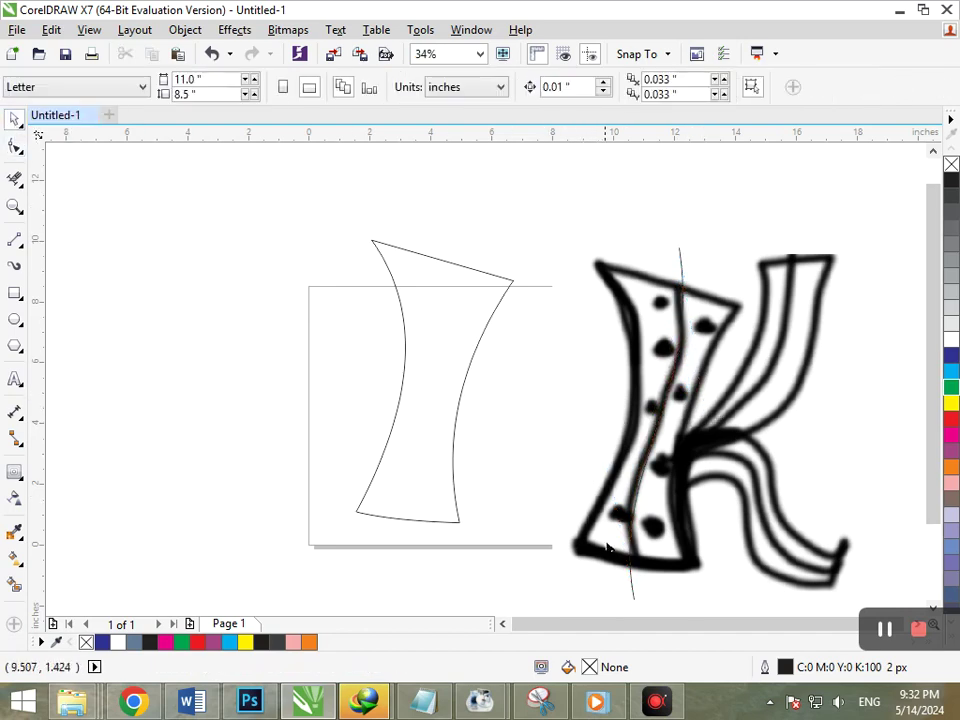
{"action": "left_click_drag", "start_coordinate": [633, 597], "coordinate": [408, 552]}
{"action": "left_click", "coordinate": [527, 499]}
Draw a small circle and place copies down the stem's left strip, sizing the third to about 0.6 inch
{"action": "left_click", "coordinate": [15, 319]}
{"action": "left_click_drag", "start_coordinate": [197, 315], "coordinate": [420, 389]}
{"action": "left_click", "coordinate": [15, 119]}
{"action": "left_click", "coordinate": [216, 336]}
{"action": "left_click", "coordinate": [311, 360]}
{"action": "scroll", "coordinate": [391, 397], "scroll_direction": "up", "scroll_amount": 5}
{"action": "left_click_drag", "start_coordinate": [529, 421], "coordinate": [537, 411]}
{"action": "left_click_drag", "start_coordinate": [582, 358], "coordinate": [567, 358]}
{"action": "scroll", "coordinate": [494, 336], "scroll_direction": "down", "scroll_amount": 3}
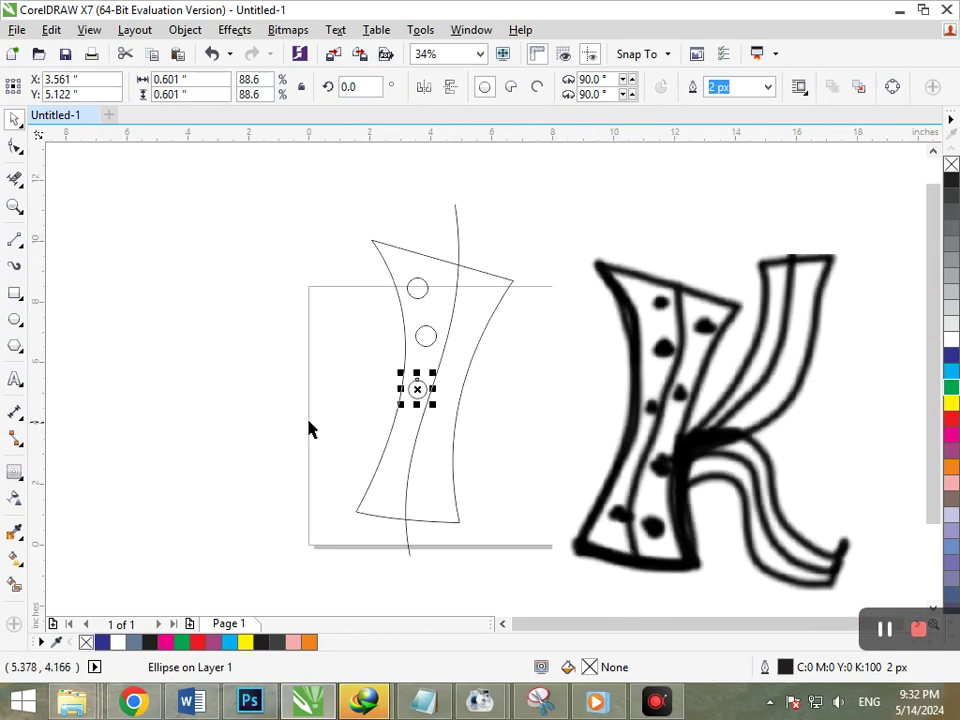
Place more circle copies in the stem's right strip and lower left strip to match the dots in the sketch
{"action": "left_click", "coordinate": [355, 403]}
{"action": "left_click_drag", "start_coordinate": [417, 395], "coordinate": [467, 305]}
{"action": "left_click", "coordinate": [305, 458]}
{"action": "left_click", "coordinate": [538, 405]}
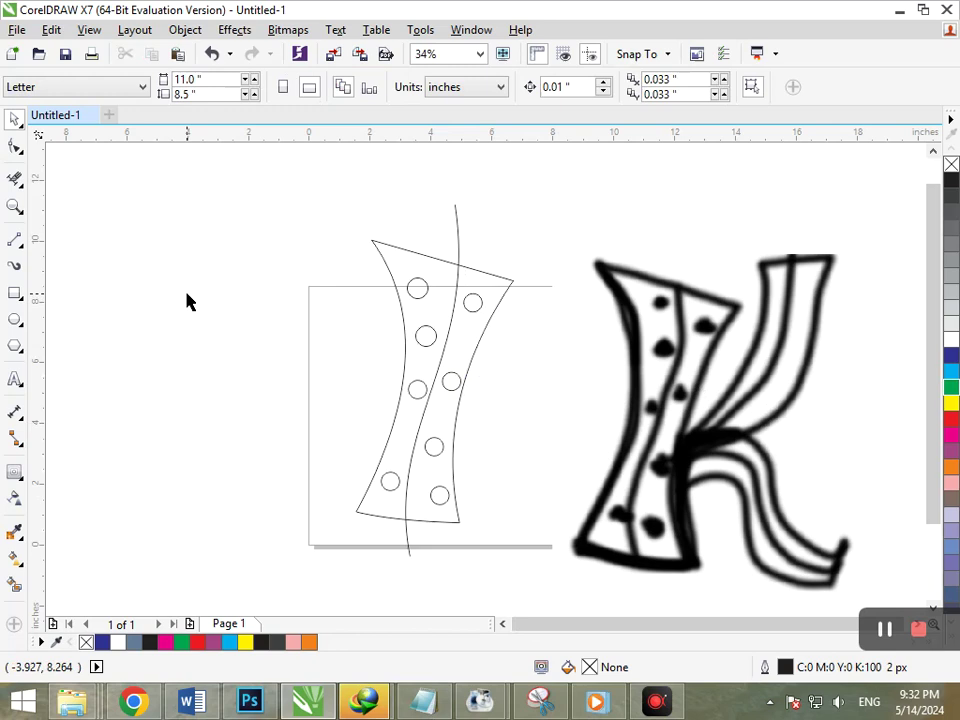
Trace the left edge of the K's upper arm with a two-point line bent to follow the sketch down to the stem junction
{"action": "left_click", "coordinate": [18, 242]}
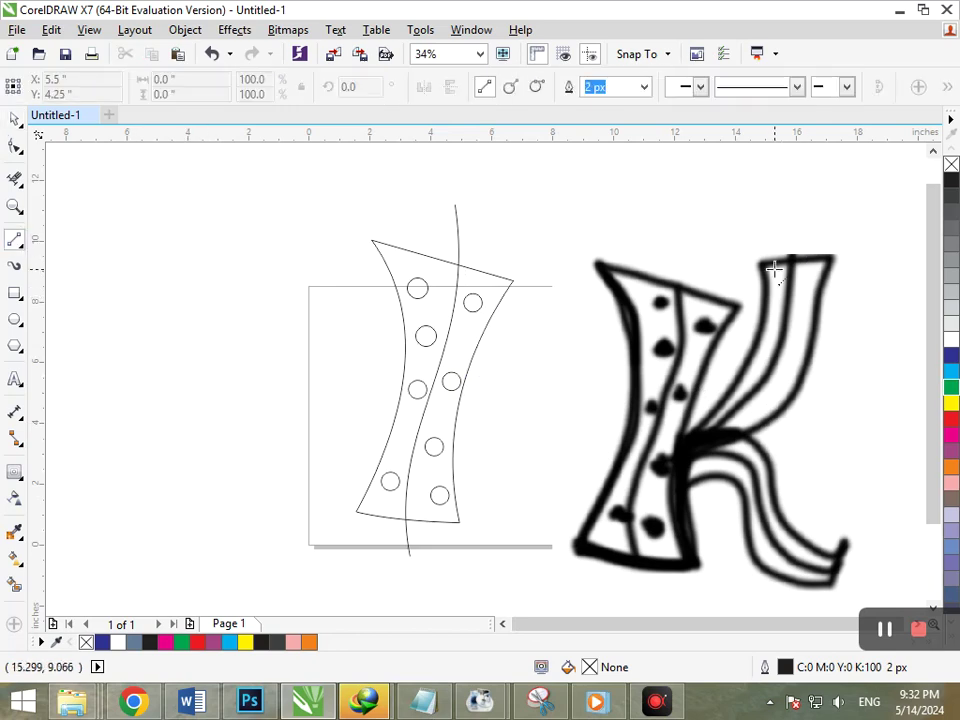
{"action": "left_click", "coordinate": [762, 264]}
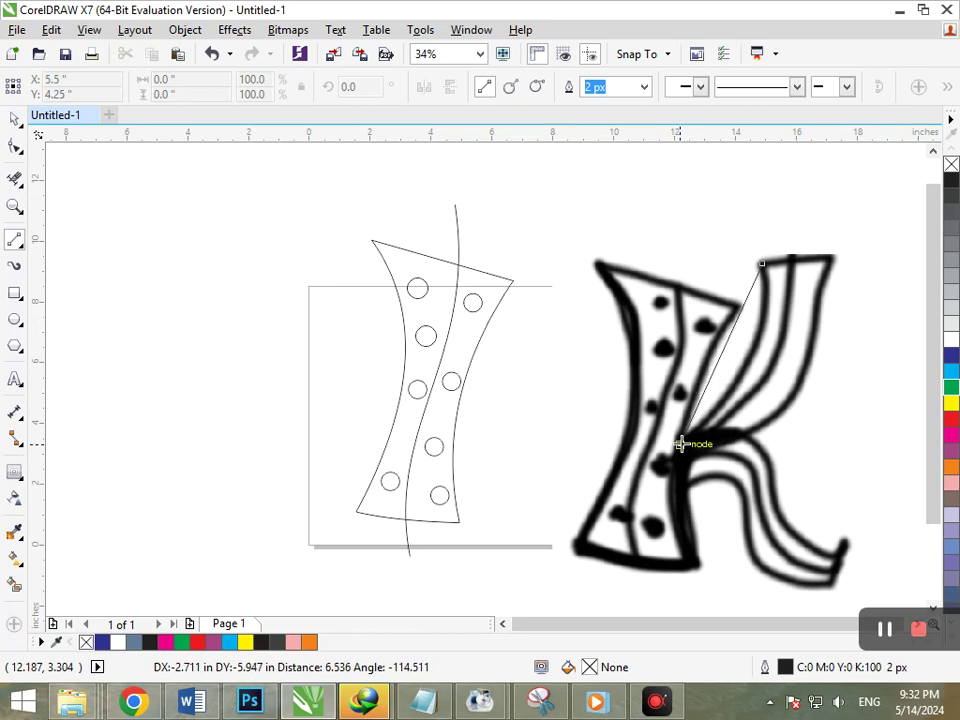
{"action": "left_click", "coordinate": [680, 445]}
{"action": "left_click", "coordinate": [14, 148]}
{"action": "left_click", "coordinate": [711, 375]}
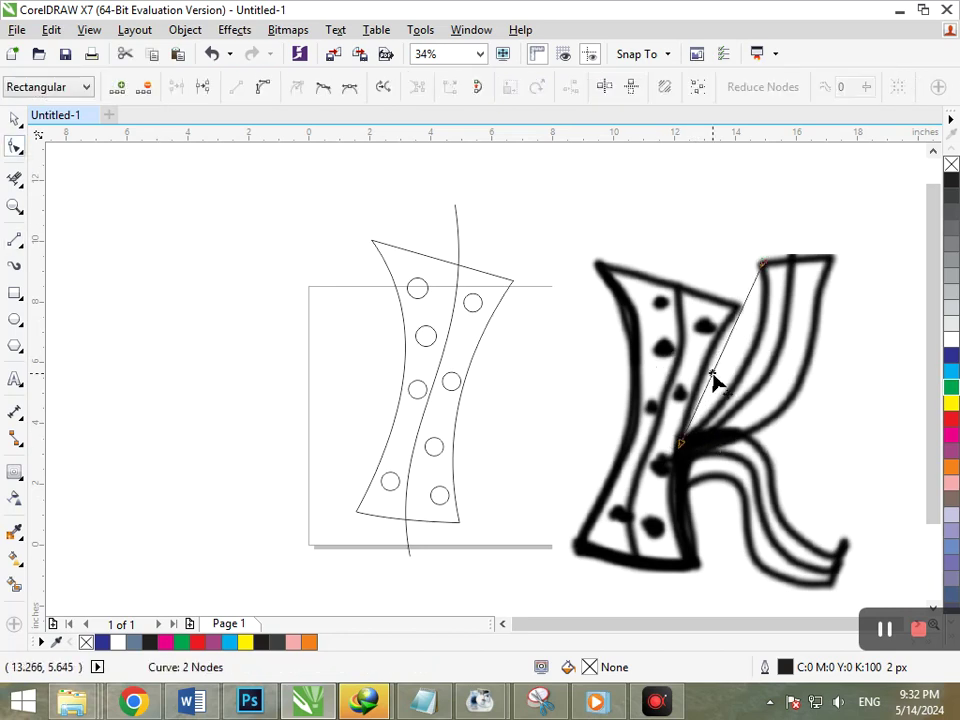
{"action": "left_click", "coordinate": [262, 88]}
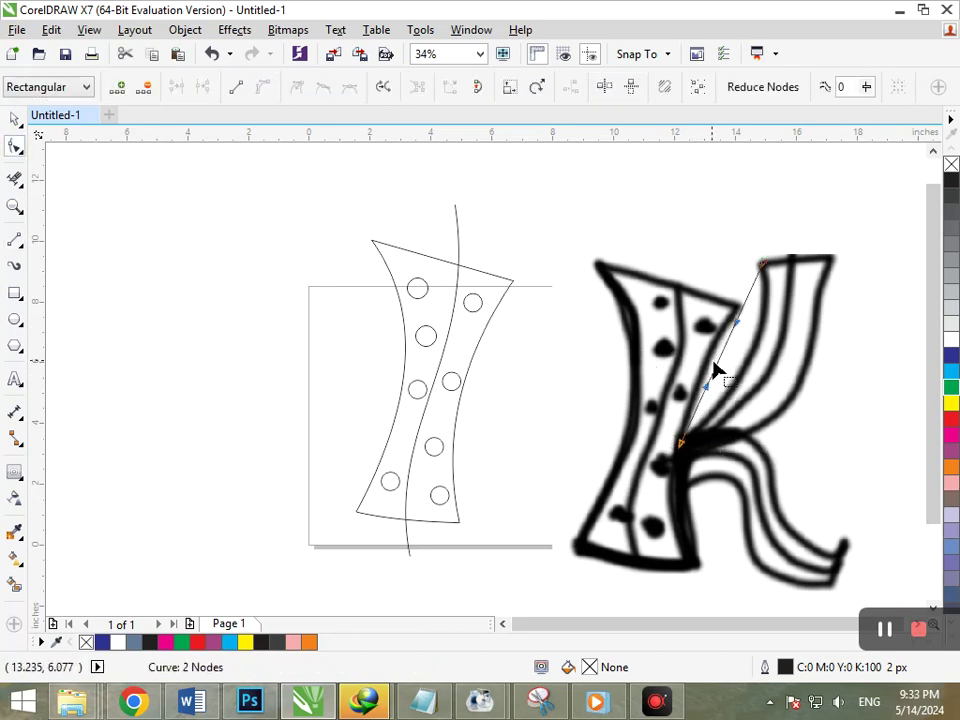
{"action": "mouse_move", "coordinate": [725, 370]}
{"action": "left_mouse_down"}
{"action": "mouse_move", "coordinate": [748, 381]}
{"action": "mouse_move", "coordinate": [745, 393]}
{"action": "left_mouse_up"}
{"action": "left_click_drag", "start_coordinate": [680, 450], "coordinate": [668, 445]}
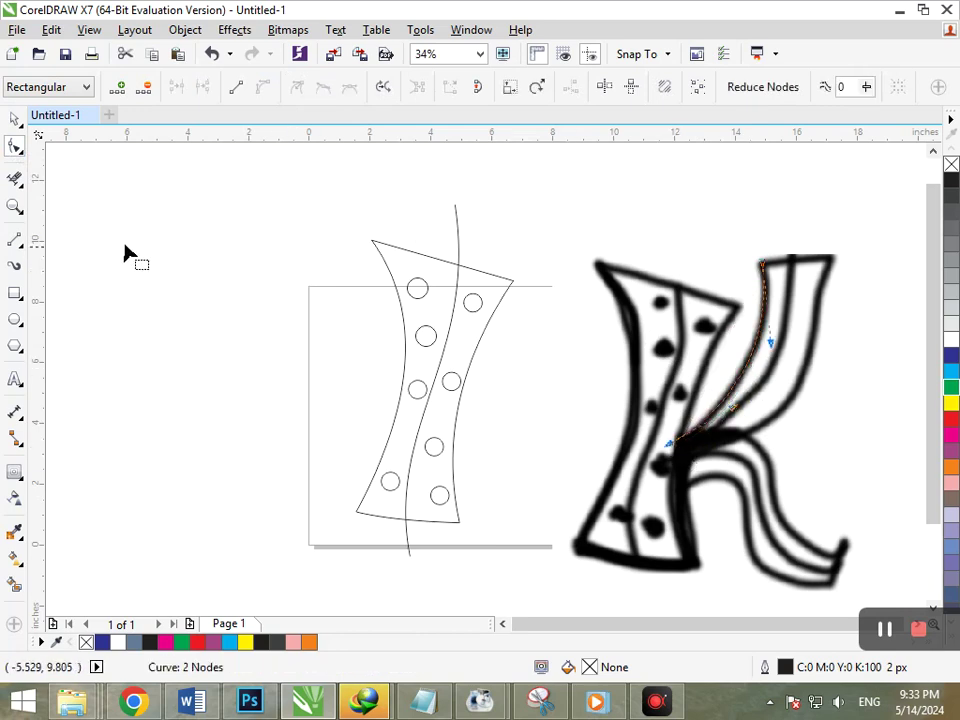
Trace the upper arm's middle stripe with a second line from its top edge to the junction, curved along the sketch
{"action": "left_click", "coordinate": [15, 240]}
{"action": "left_click_drag", "start_coordinate": [793, 258], "coordinate": [674, 453]}
{"action": "left_click", "coordinate": [15, 146]}
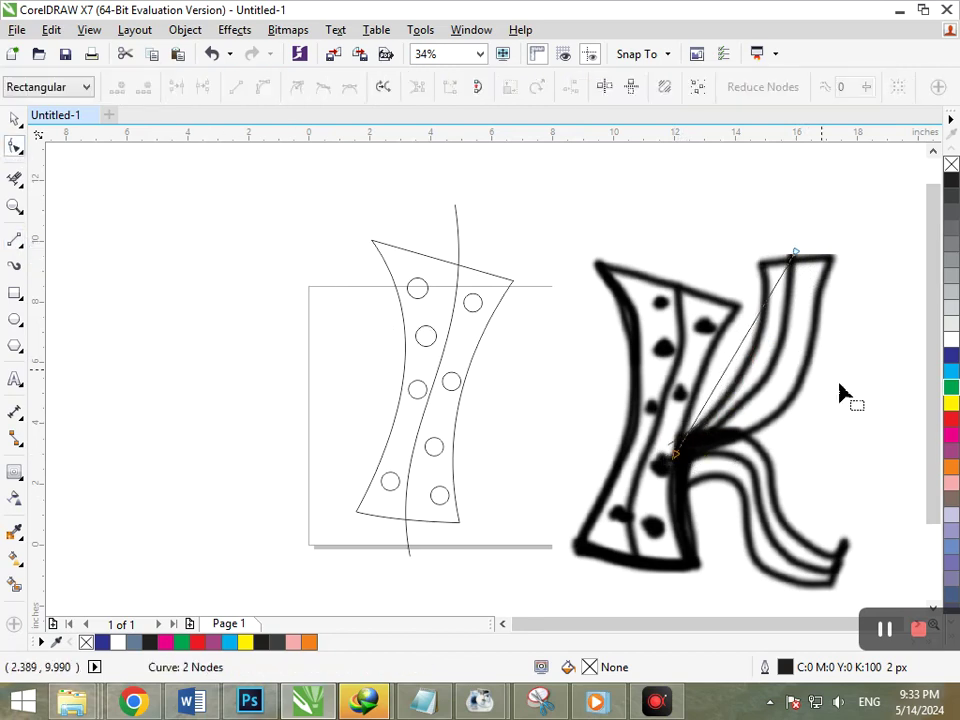
{"action": "left_click", "coordinate": [728, 367]}
{"action": "left_click", "coordinate": [729, 364]}
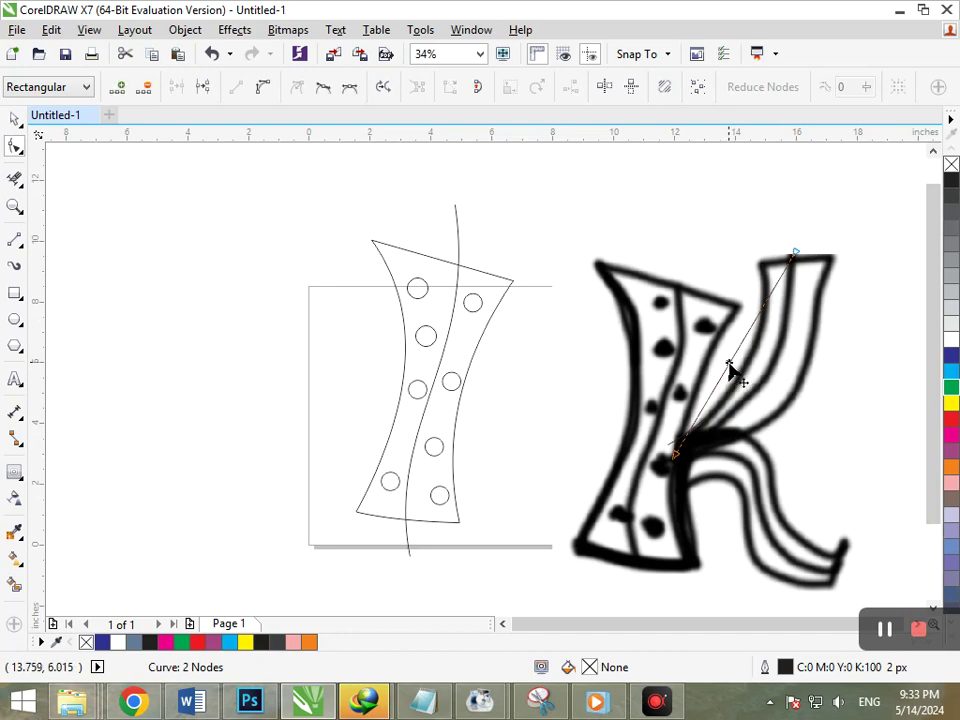
{"action": "left_click", "coordinate": [262, 87]}
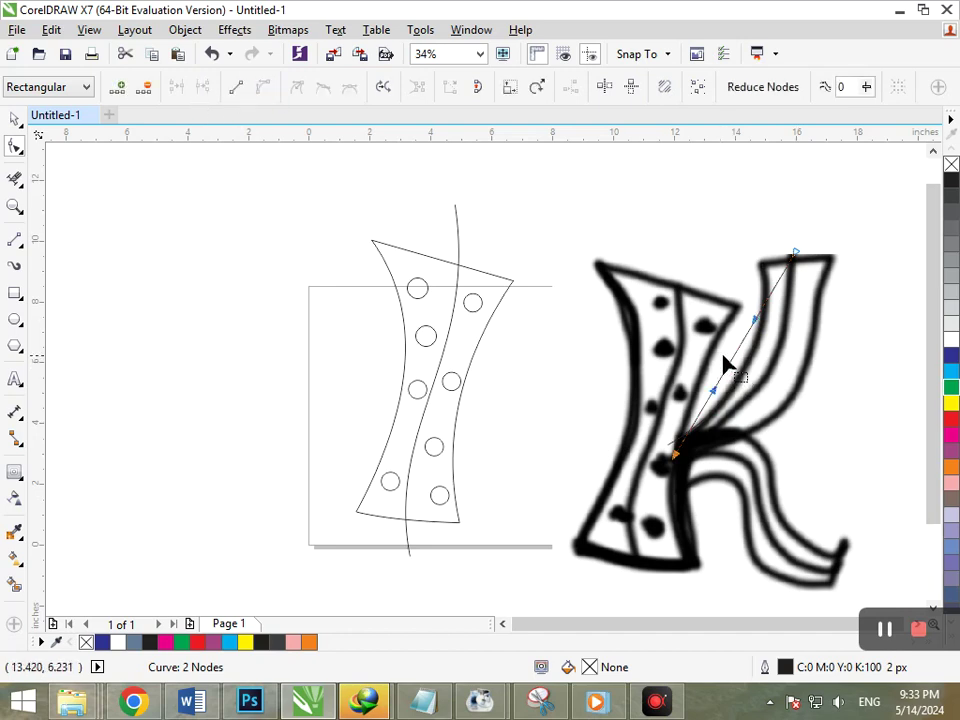
{"action": "left_click_drag", "start_coordinate": [735, 365], "coordinate": [775, 388]}
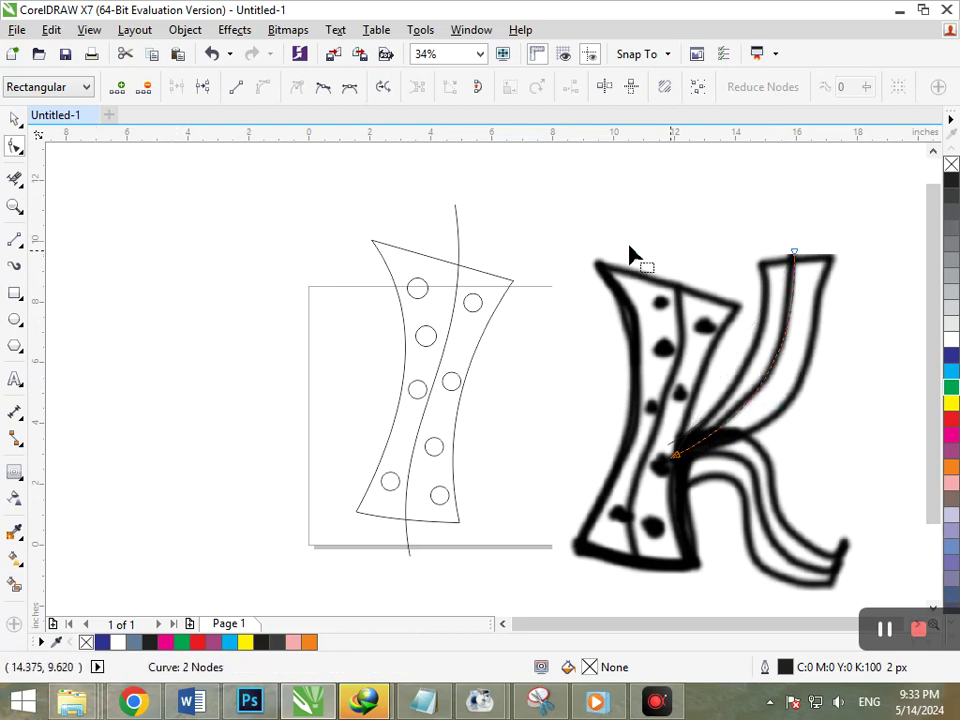
Trace the upper arm's right edge with a curved line ending inside the stem, and draw a straight line about 3.9 inches long across the arm's top
{"action": "left_click", "coordinate": [15, 240]}
{"action": "left_click_drag", "start_coordinate": [829, 257], "coordinate": [676, 478]}
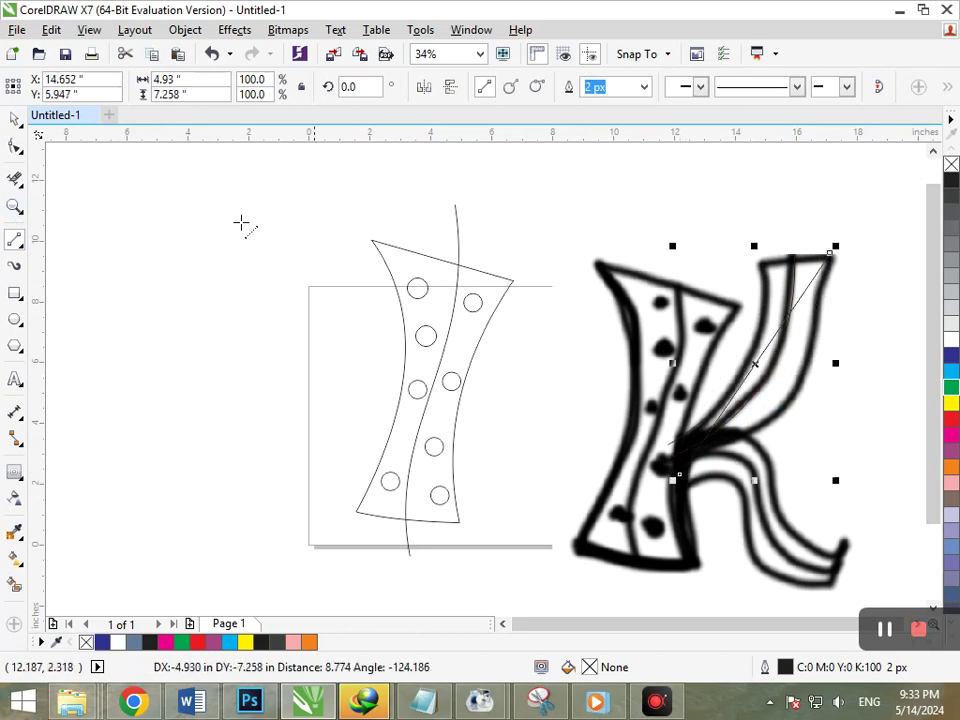
{"action": "left_click", "coordinate": [15, 148]}
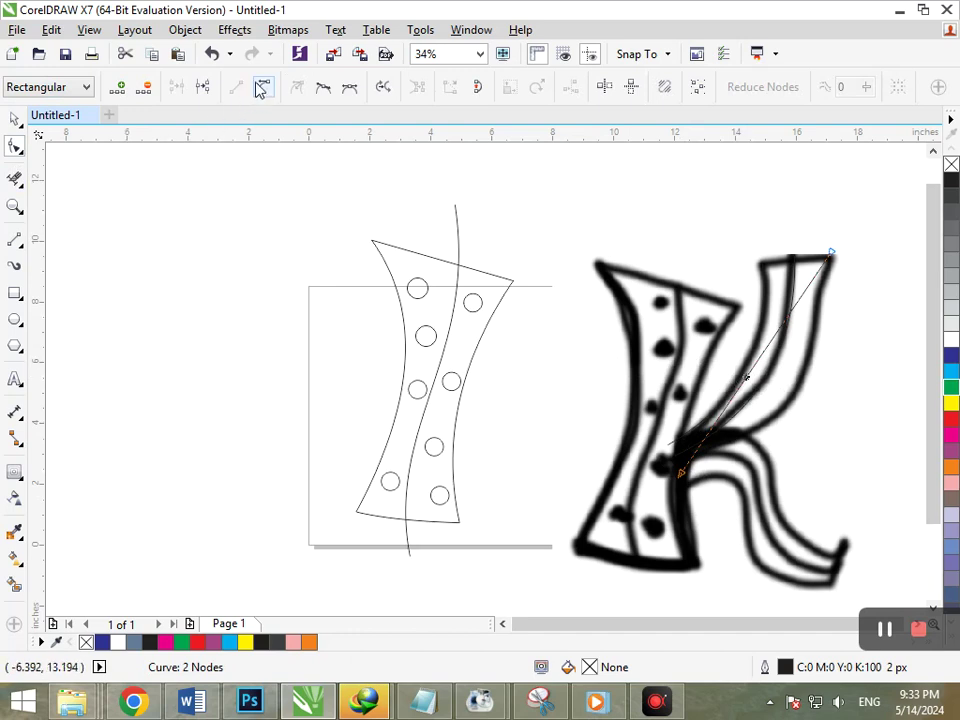
{"action": "left_click", "coordinate": [259, 88]}
{"action": "left_click_drag", "start_coordinate": [743, 388], "coordinate": [784, 407]}
{"action": "left_click_drag", "start_coordinate": [682, 474], "coordinate": [660, 459]}
{"action": "left_click_drag", "start_coordinate": [767, 427], "coordinate": [777, 474]}
{"action": "left_click_drag", "start_coordinate": [660, 462], "coordinate": [646, 452]}
{"action": "left_click_drag", "start_coordinate": [764, 462], "coordinate": [783, 460]}
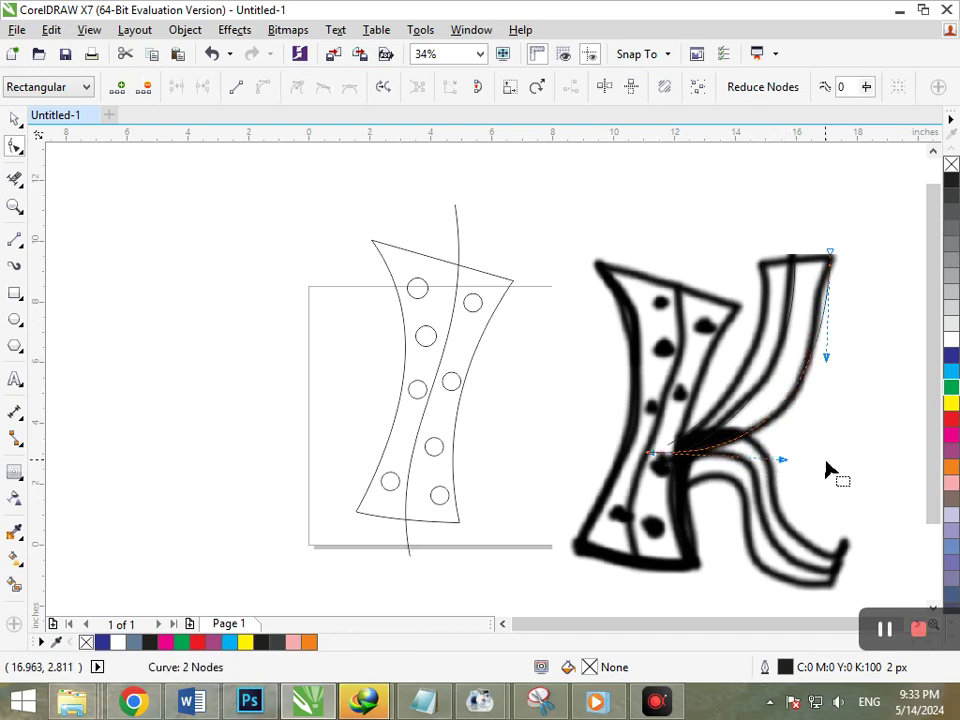
{"action": "left_click", "coordinate": [15, 240]}
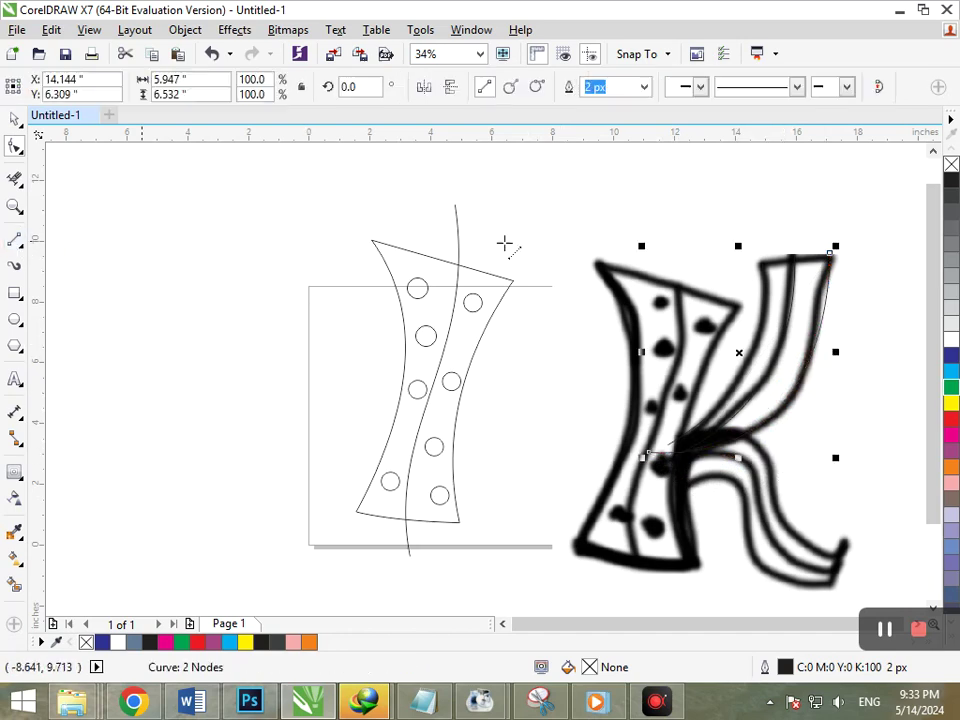
{"action": "left_click", "coordinate": [867, 260]}
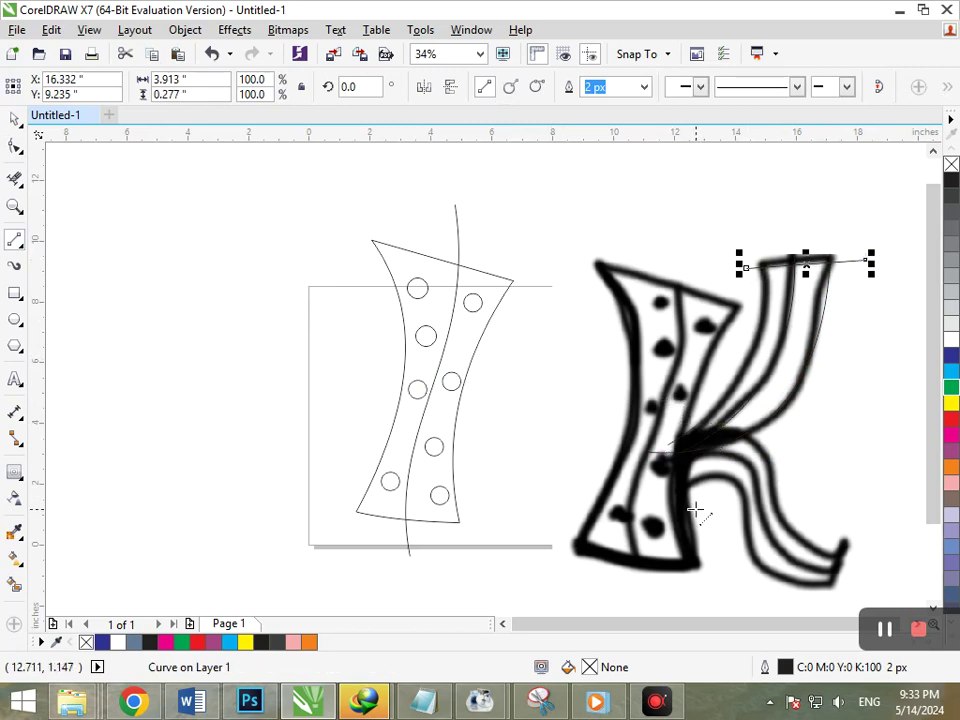
Start a Pen tool outline around the thick black junction, from its lower edge around the right tip and along the top to the stem
{"action": "scroll", "coordinate": [773, 457], "scroll_direction": "up", "scroll_amount": 3}
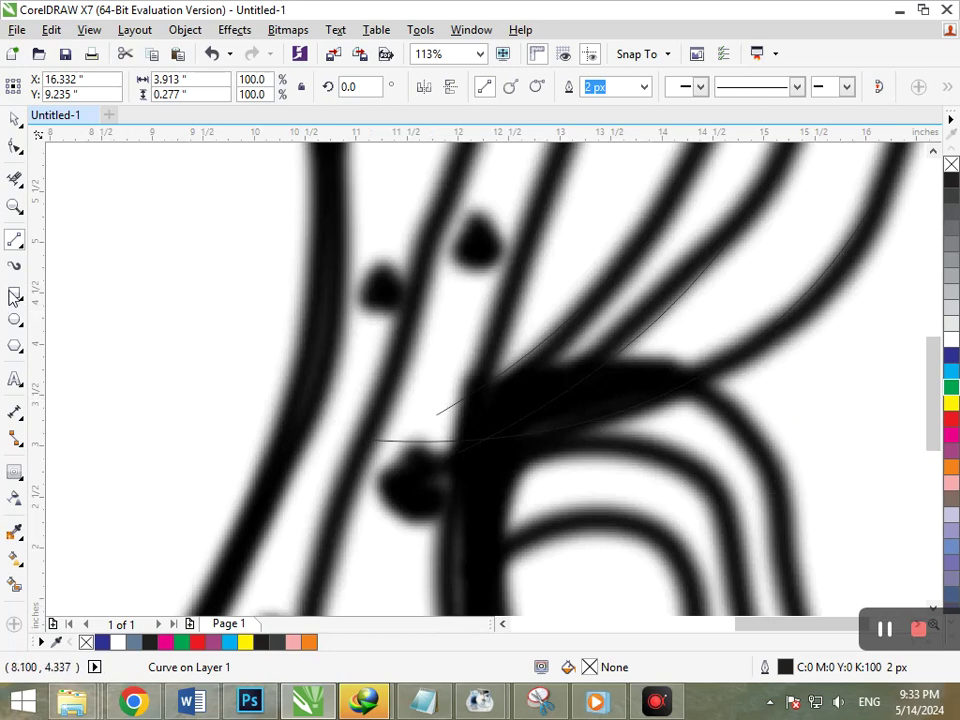
{"action": "left_click", "coordinate": [24, 252]}
{"action": "left_click", "coordinate": [71, 277]}
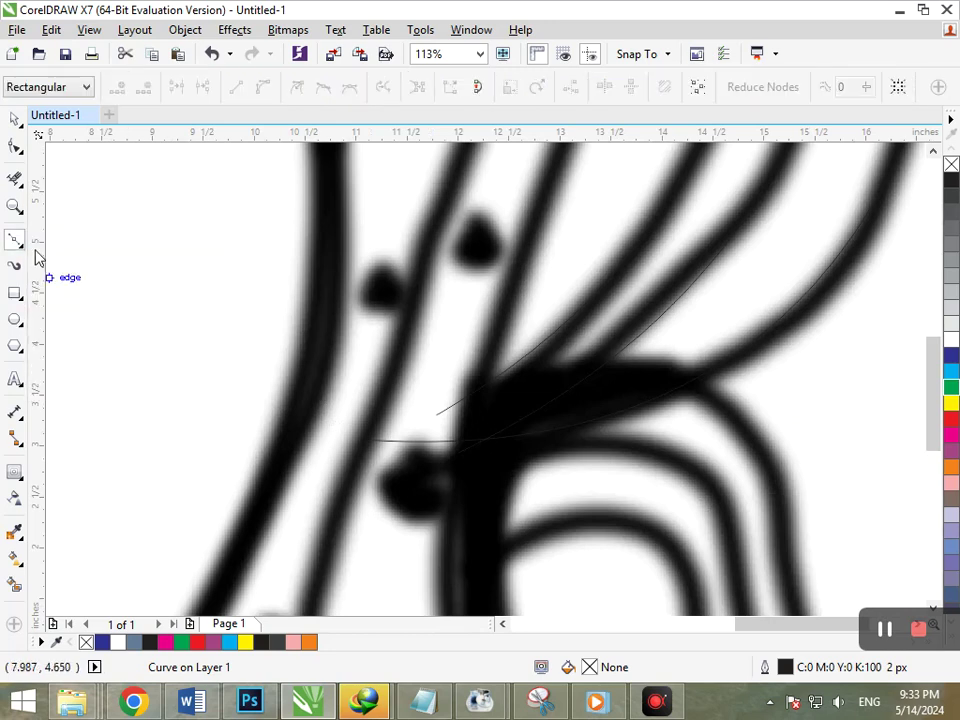
{"action": "left_click", "coordinate": [24, 250]}
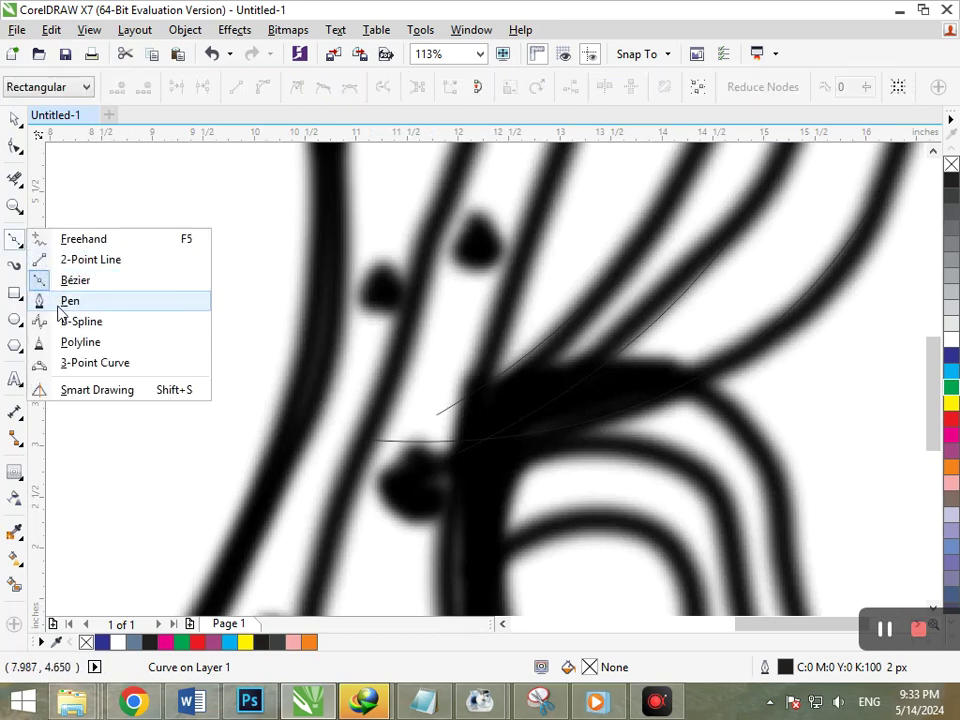
{"action": "left_click", "coordinate": [64, 300]}
{"action": "left_click", "coordinate": [587, 437]}
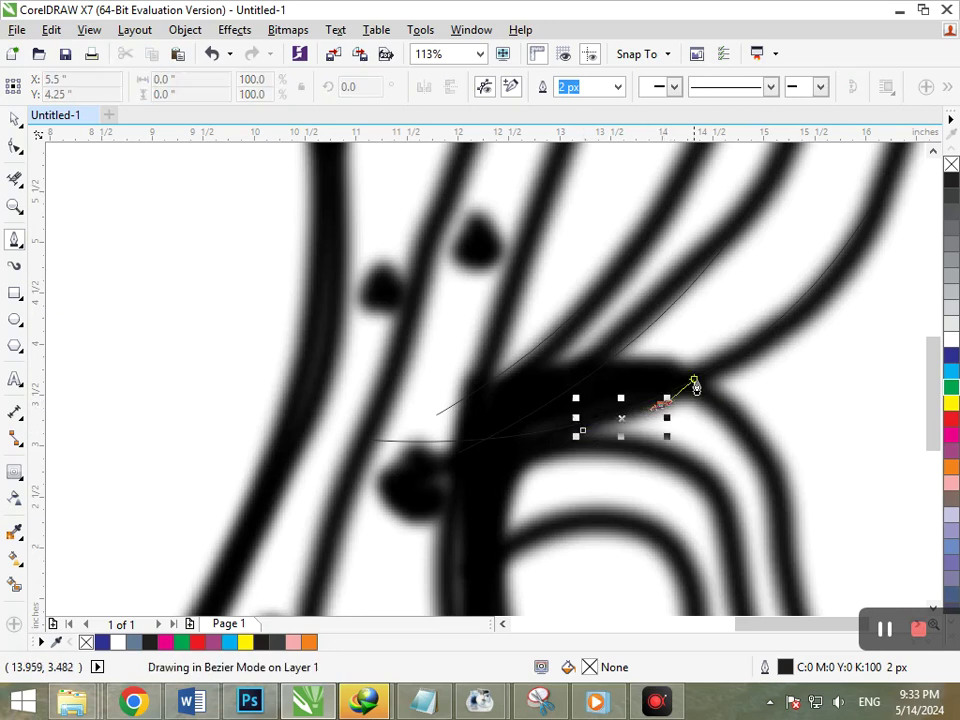
{"action": "left_click", "coordinate": [697, 378]}
{"action": "left_click", "coordinate": [651, 366]}
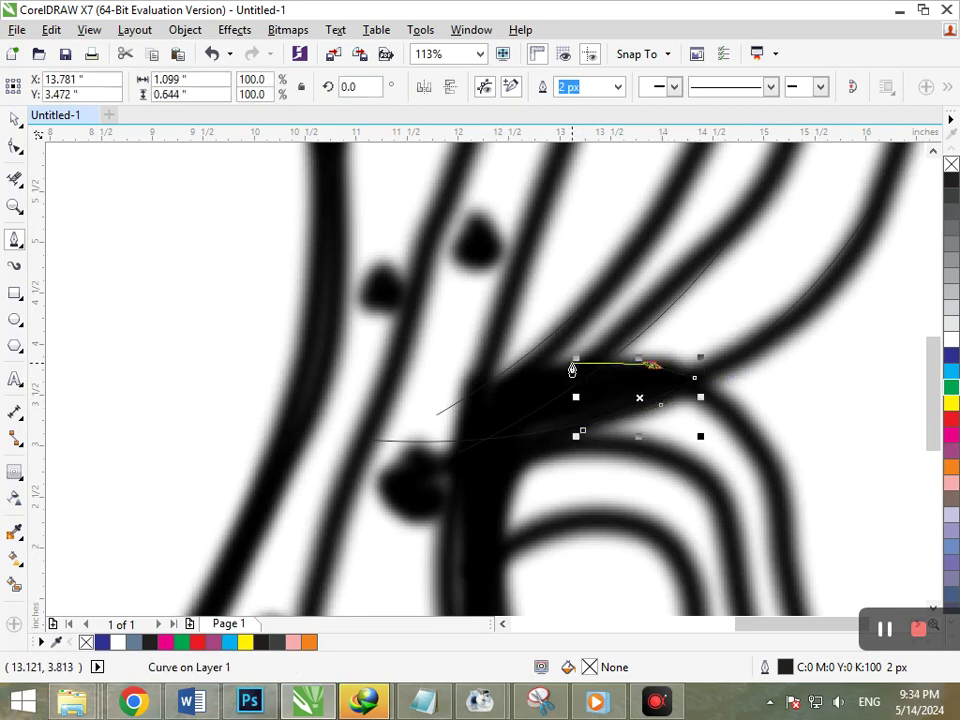
{"action": "left_click", "coordinate": [558, 365]}
{"action": "left_click_drag", "start_coordinate": [475, 380], "coordinate": [469, 443]}
Continue the junction outline down the stem side and back up its inner edge, closing it at the starting node
{"action": "left_click", "coordinate": [449, 497]}
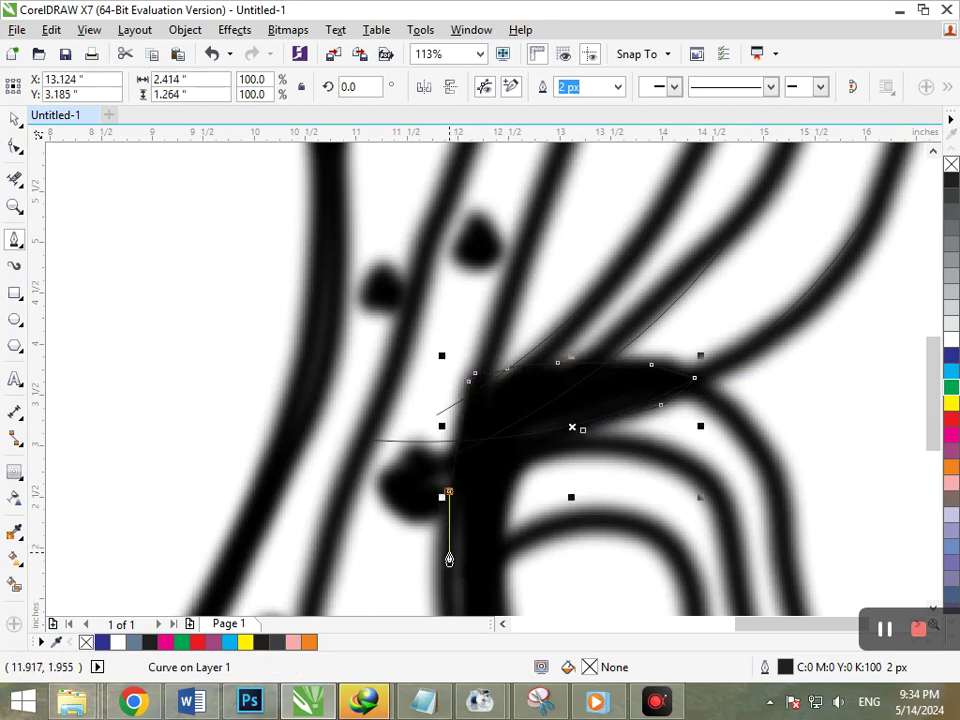
{"action": "left_click", "coordinate": [436, 567]}
{"action": "left_click", "coordinate": [502, 551]}
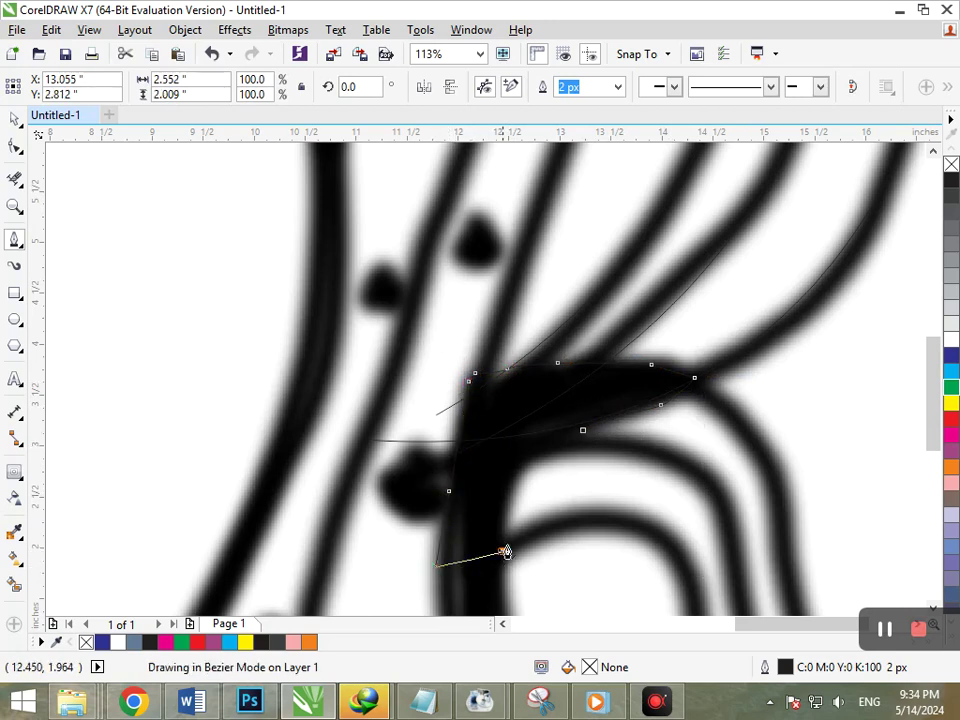
{"action": "left_click", "coordinate": [503, 512]}
{"action": "left_click", "coordinate": [524, 459]}
{"action": "left_click", "coordinate": [576, 446]}
{"action": "left_click", "coordinate": [583, 430]}
{"action": "scroll", "coordinate": [596, 452], "scroll_direction": "down", "scroll_amount": 3}
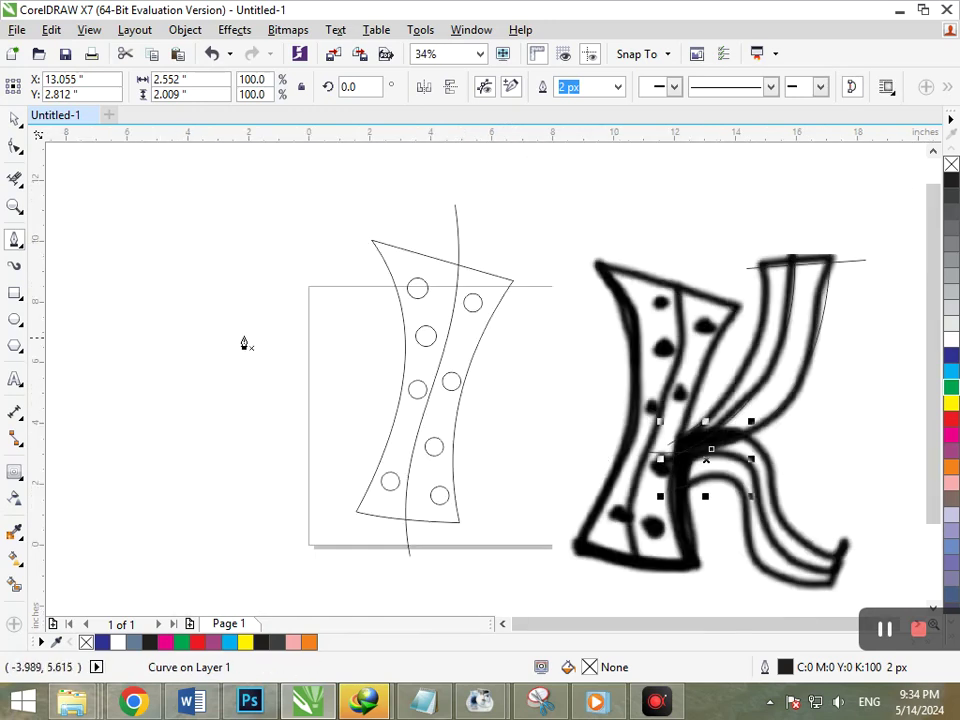
{"action": "left_click", "coordinate": [19, 122]}
{"action": "left_click", "coordinate": [146, 357]}
{"action": "left_click_drag", "start_coordinate": [685, 437], "coordinate": [588, 461]}
{"action": "key", "text": "ctrl+z"}
{"action": "left_click_drag", "start_coordinate": [695, 446], "coordinate": [606, 473]}
{"action": "key", "text": "ctrl+z"}
{"action": "left_click", "coordinate": [558, 418]}
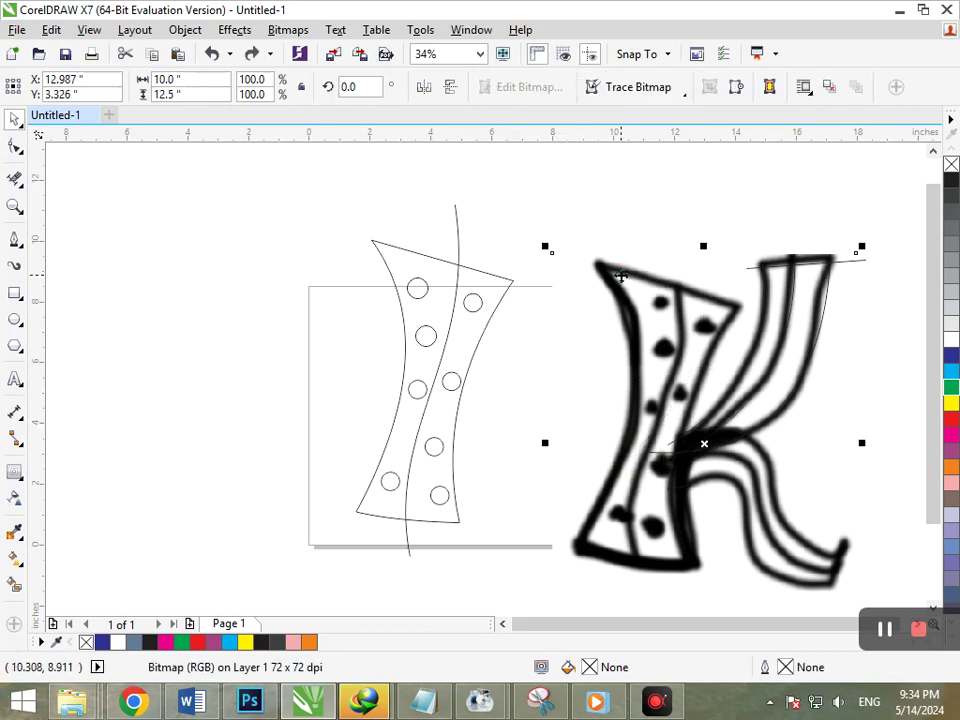
Draw a two-point line from the lower leg's bottom tip to its inner bend and curve it along the sketch's lower edge
{"action": "left_click", "coordinate": [19, 242]}
{"action": "left_click", "coordinate": [96, 262]}
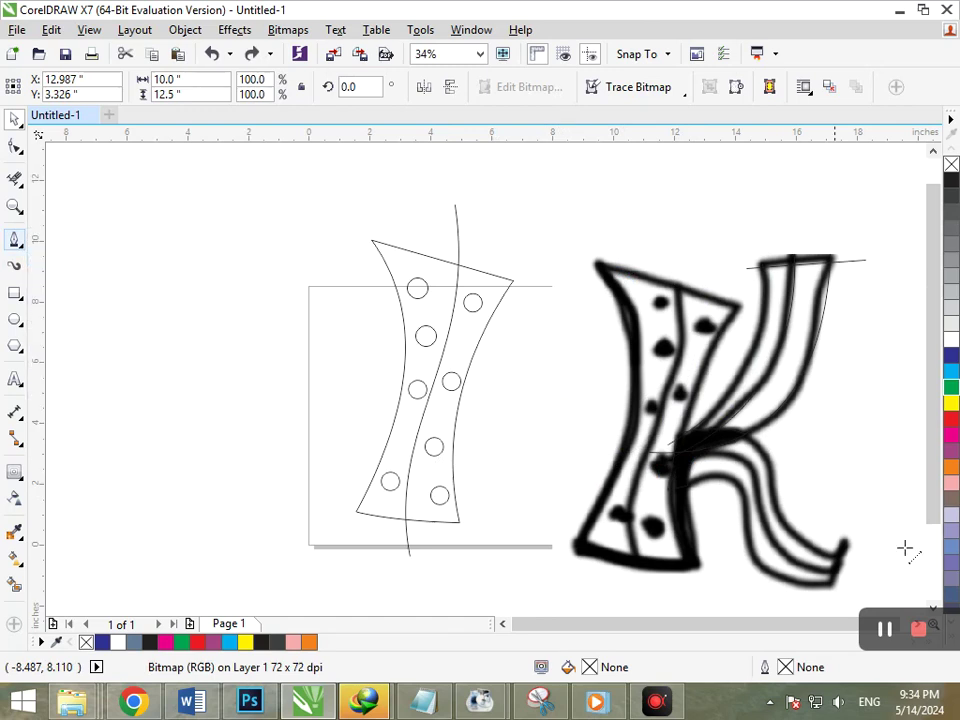
{"action": "scroll", "coordinate": [733, 478], "scroll_direction": "down", "scroll_amount": 3}
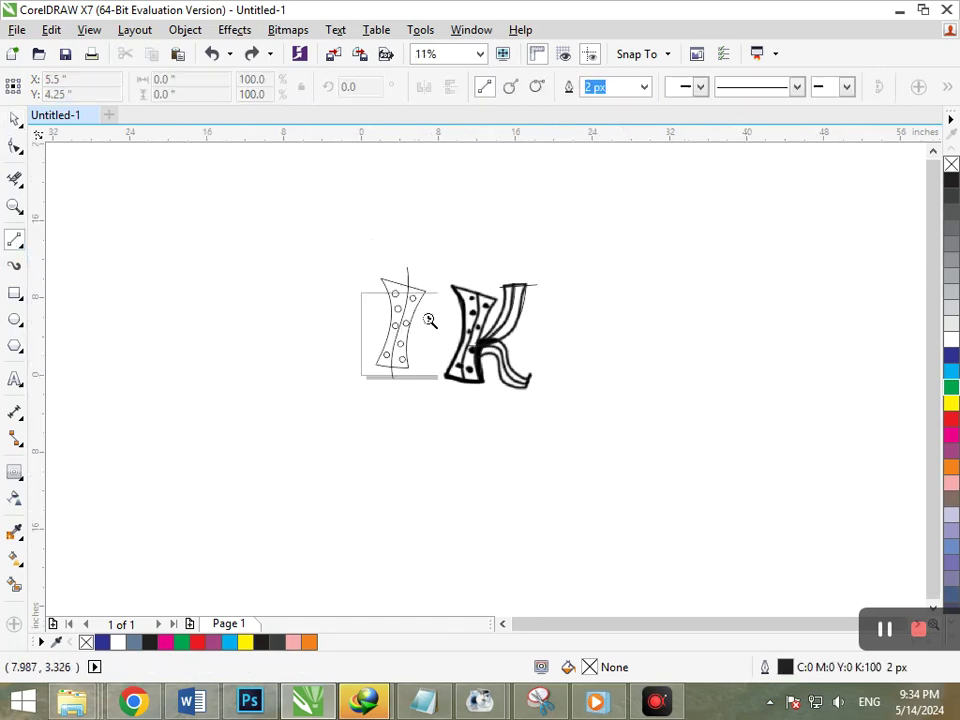
{"action": "scroll", "coordinate": [570, 432], "scroll_direction": "up", "scroll_amount": 4}
{"action": "left_click_drag", "start_coordinate": [591, 450], "coordinate": [487, 356]}
{"action": "left_click", "coordinate": [15, 146]}
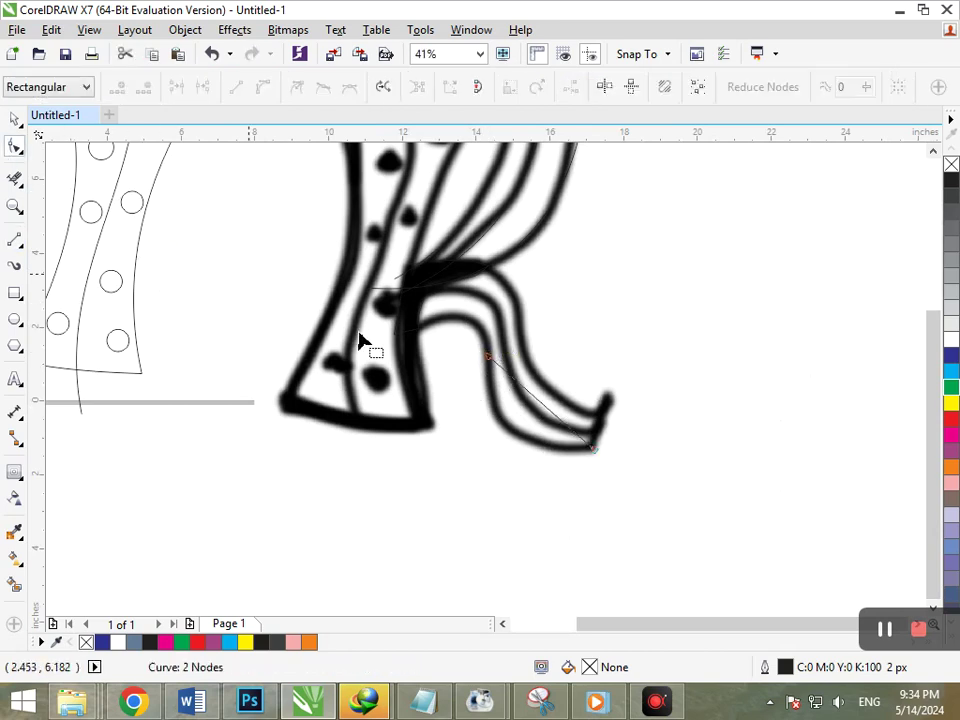
{"action": "left_click", "coordinate": [541, 403]}
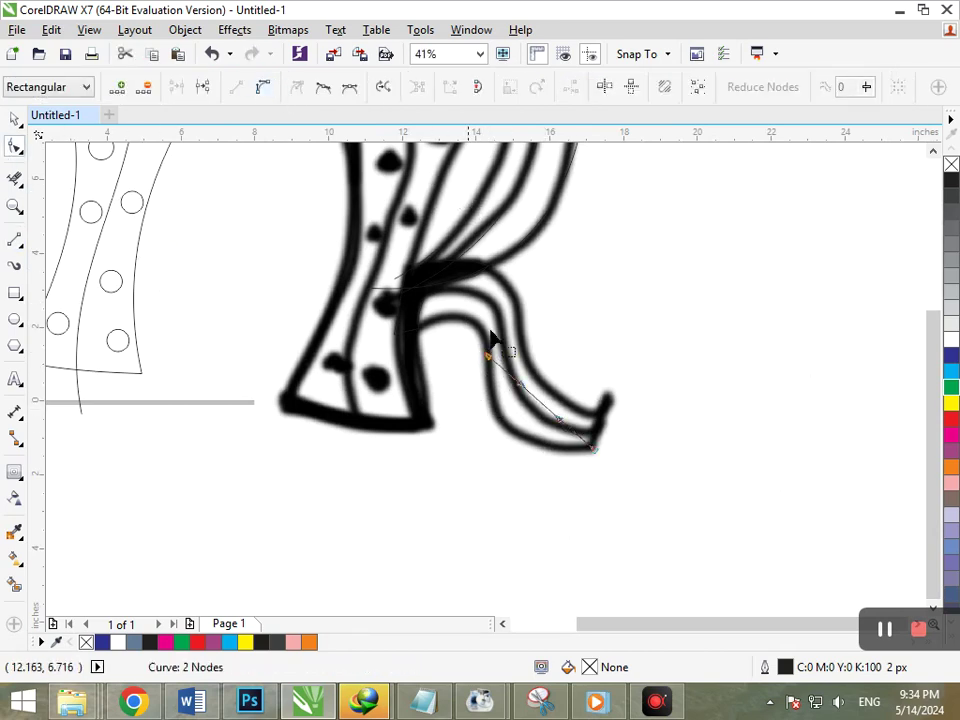
{"action": "mouse_move", "coordinate": [536, 406]}
{"action": "left_mouse_down"}
{"action": "mouse_move", "coordinate": [512, 426]}
{"action": "mouse_move", "coordinate": [516, 437]}
{"action": "left_mouse_up"}
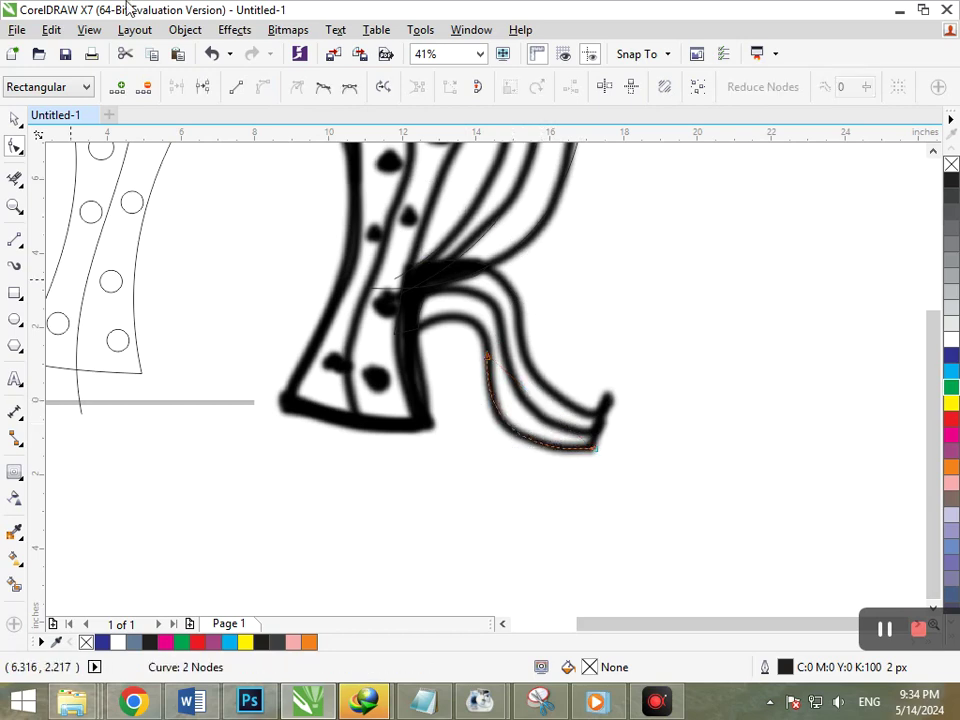
Extend the lower leg curve from its upper node to the stem and bend the new segment along the sketch's arch
{"action": "left_click", "coordinate": [15, 240]}
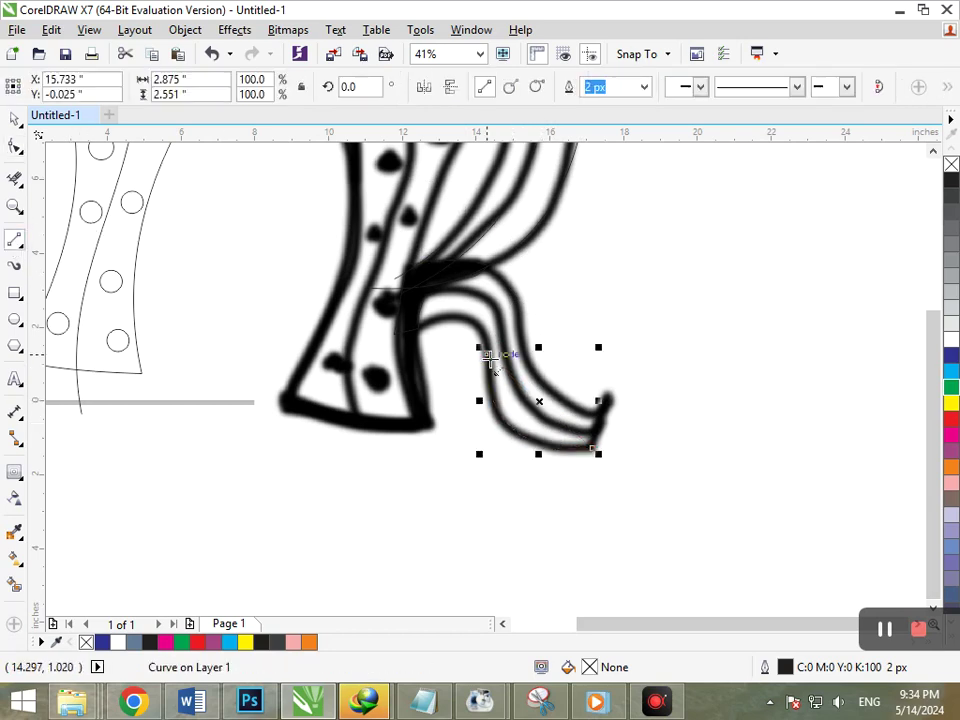
{"action": "left_click", "coordinate": [485, 354]}
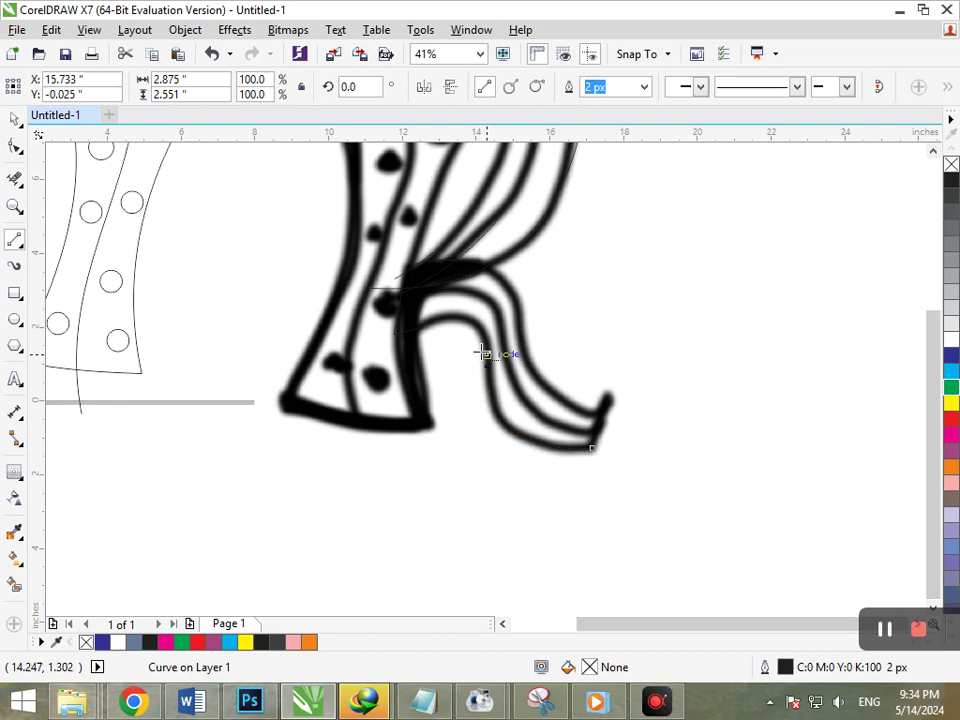
{"action": "left_click", "coordinate": [406, 331]}
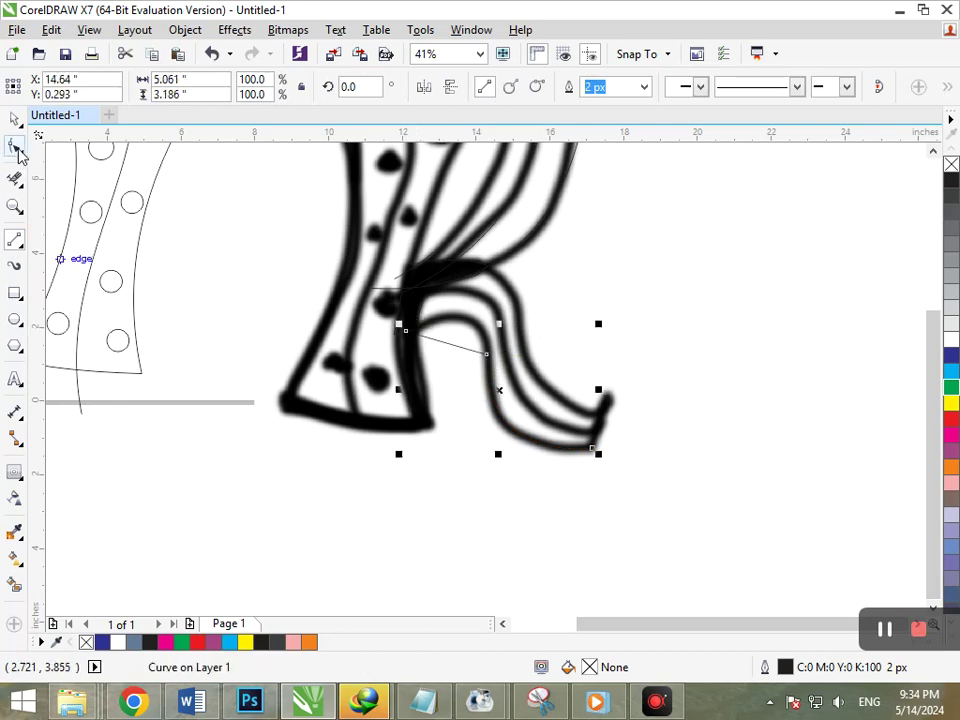
{"action": "left_click", "coordinate": [15, 147]}
{"action": "left_click", "coordinate": [455, 352]}
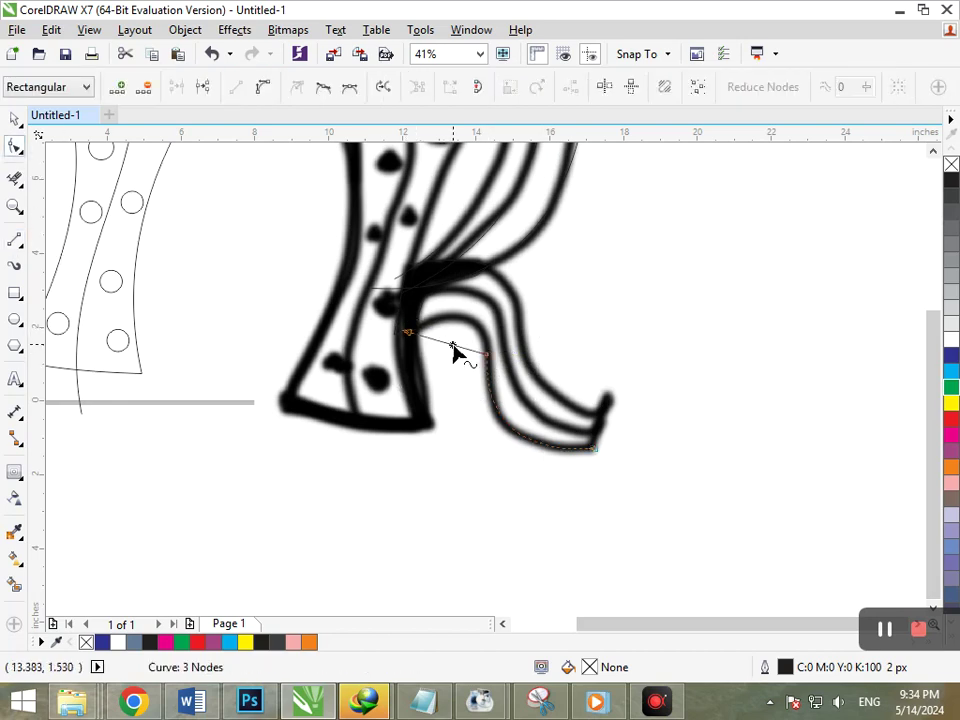
{"action": "left_click", "coordinate": [264, 87]}
{"action": "left_click_drag", "start_coordinate": [454, 348], "coordinate": [472, 326]}
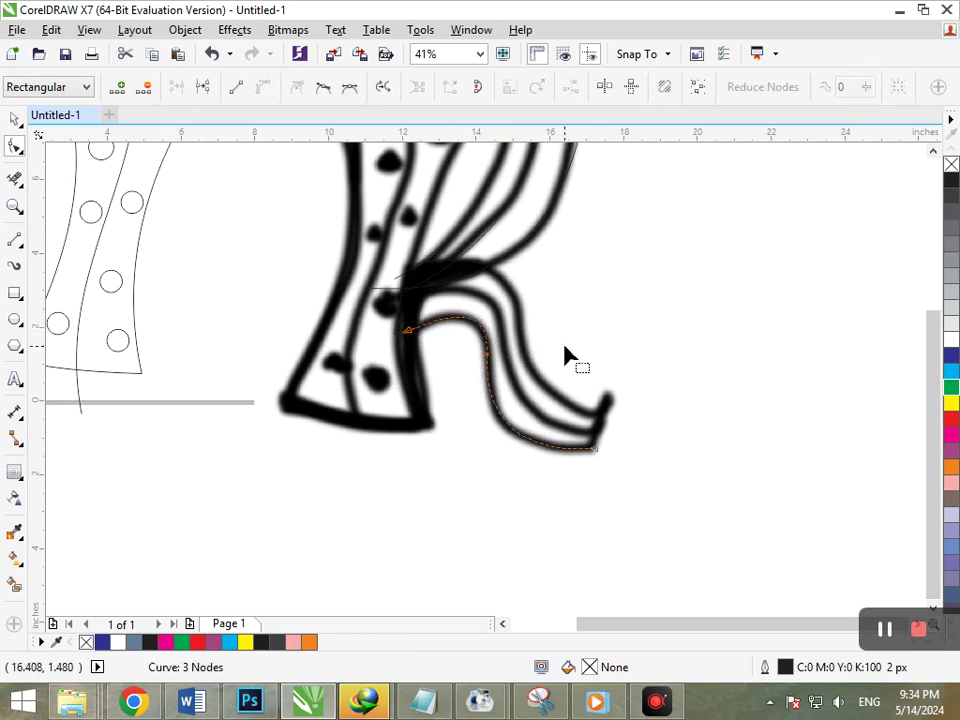
Move the traced lower leg curve down and to the left, off the sketch's leg line
{"action": "left_click", "coordinate": [15, 119]}
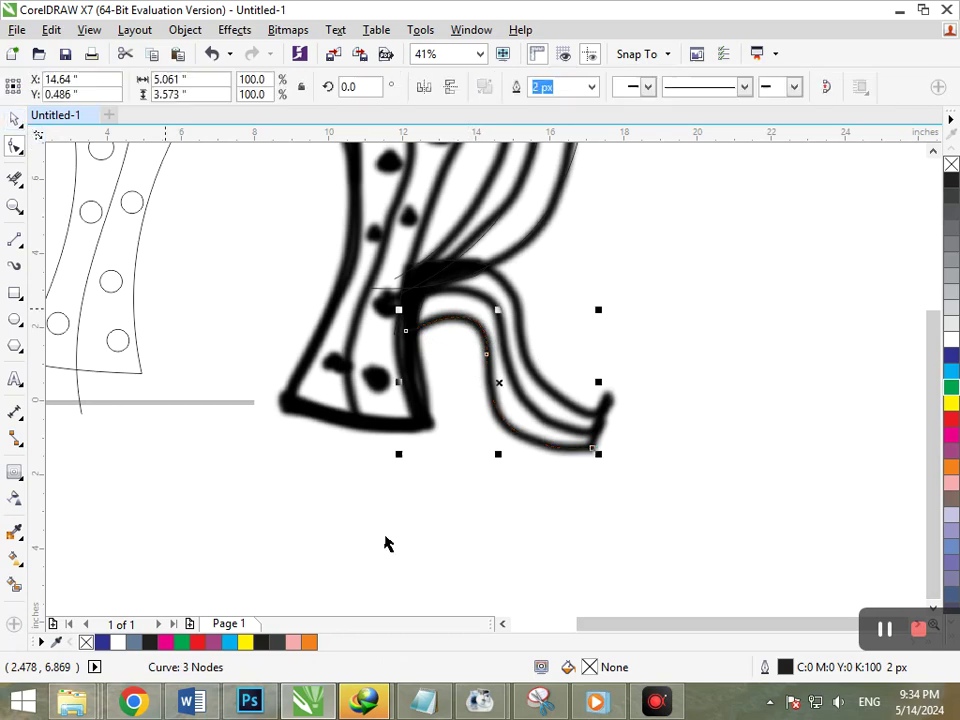
{"action": "left_click", "coordinate": [509, 428]}
{"action": "left_click", "coordinate": [506, 432]}
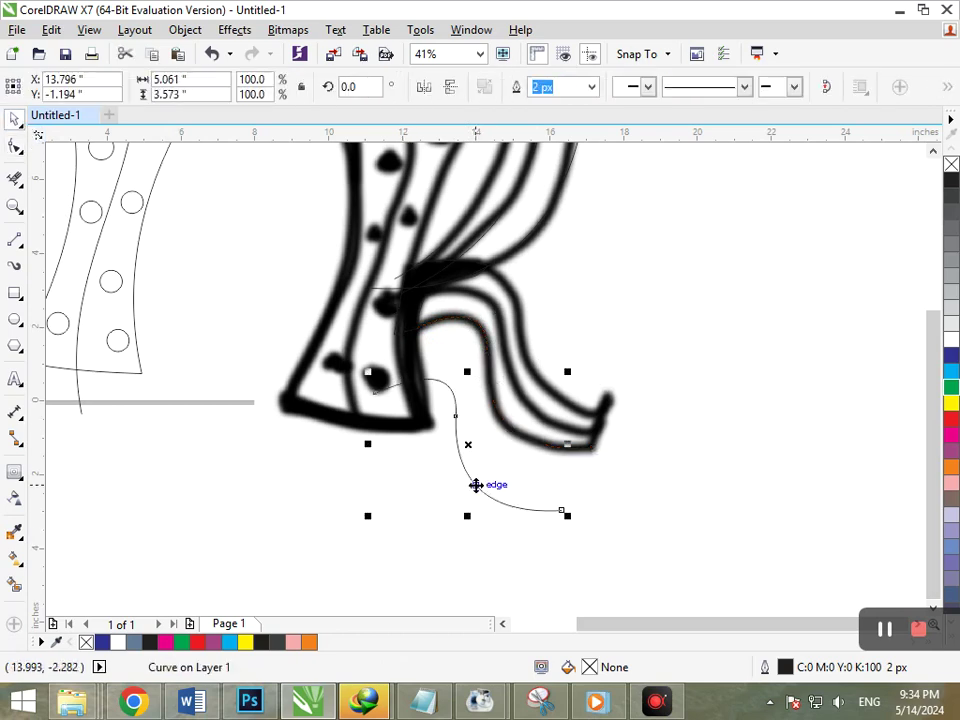
Place copies of the lower leg curve along the sketch's middle and upper leg lines
{"action": "left_click_drag", "start_coordinate": [523, 393], "coordinate": [535, 370]}
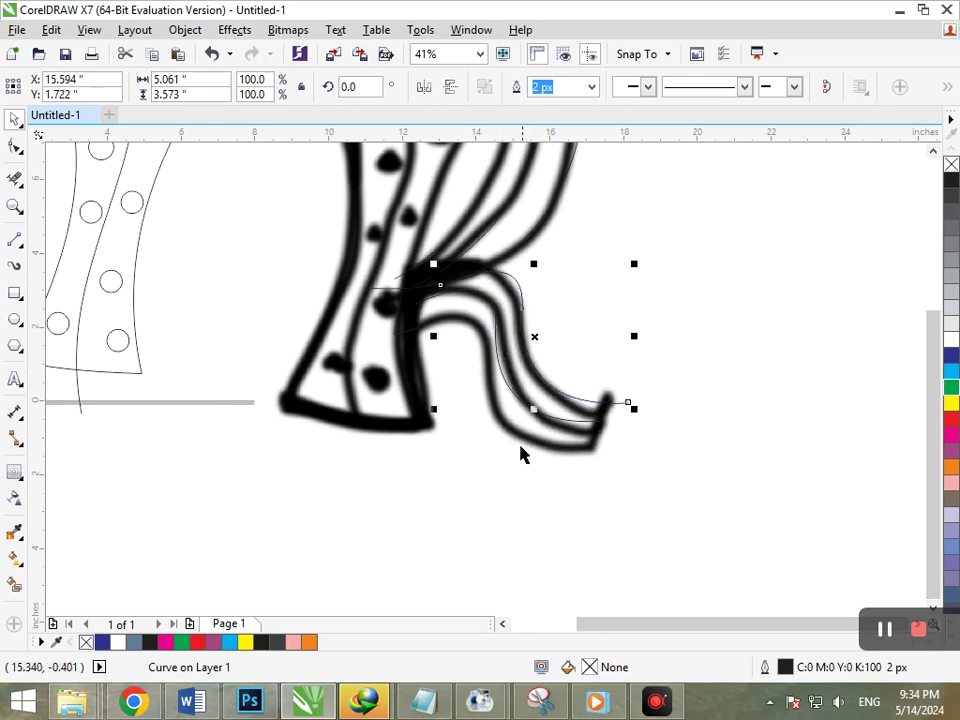
{"action": "left_click", "coordinate": [477, 432]}
Move the sketch bitmap away from the traced lines and undo the move
{"action": "left_click", "coordinate": [497, 440]}
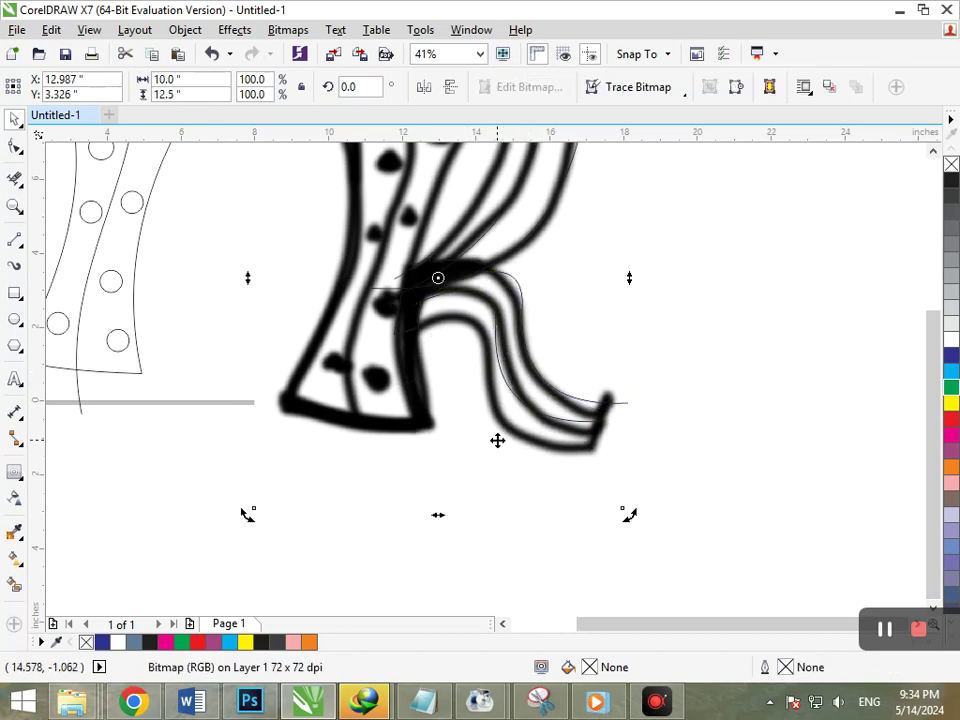
{"action": "scroll", "coordinate": [428, 380], "scroll_direction": "down", "scroll_amount": 2}
{"action": "left_click", "coordinate": [600, 300]}
{"action": "left_click_drag", "start_coordinate": [478, 305], "coordinate": [641, 280]}
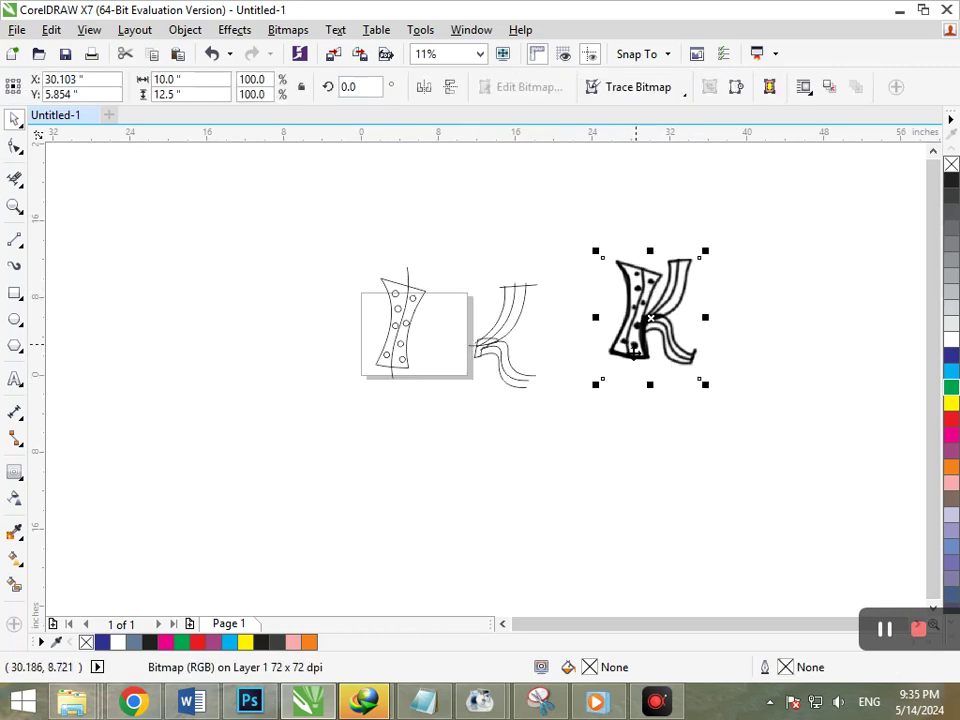
{"action": "left_click", "coordinate": [566, 452]}
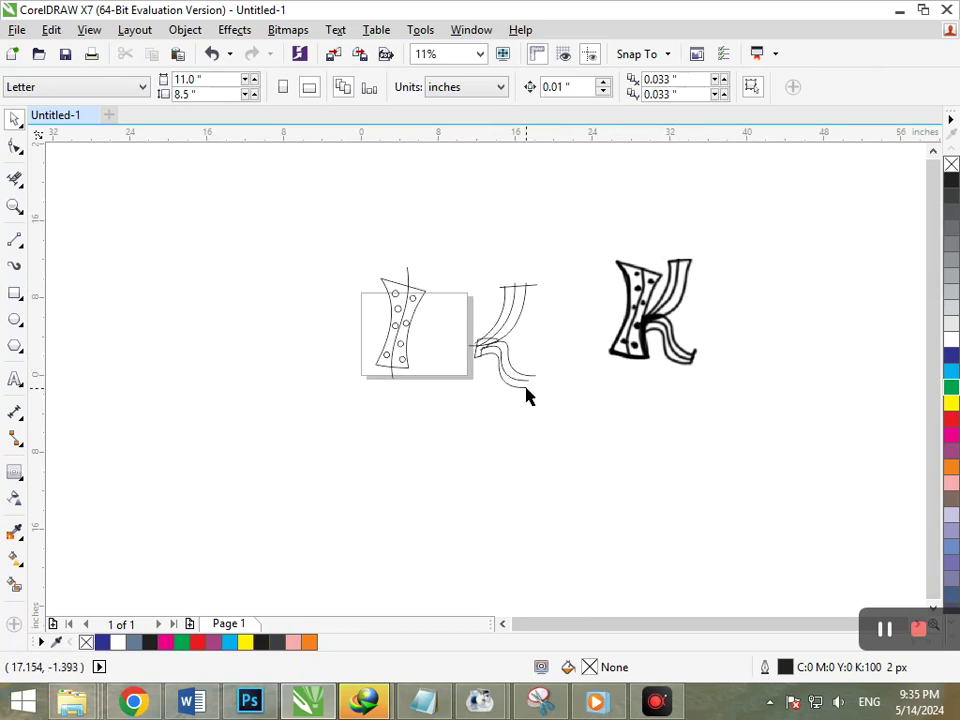
{"action": "key", "text": "ctrl+z"}
{"action": "left_click", "coordinate": [542, 409]}
Draw a slanted straight line about 1.43 inches wide and 2.69 inches high across the lower leg's tip
{"action": "scroll", "coordinate": [470, 376], "scroll_direction": "up", "scroll_amount": 3}
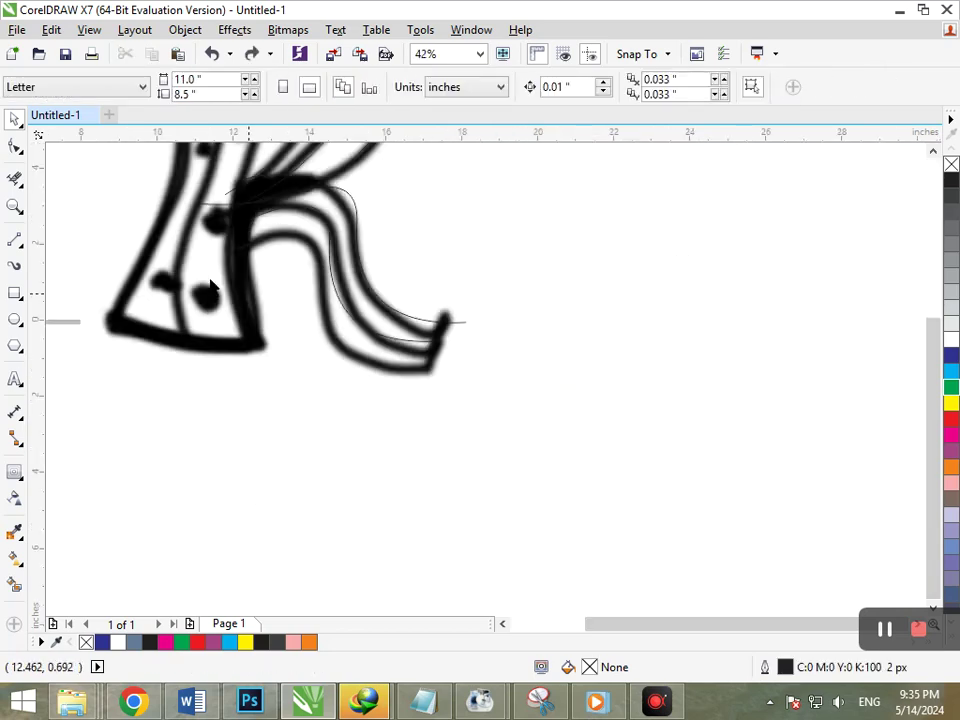
{"action": "left_click", "coordinate": [454, 299]}
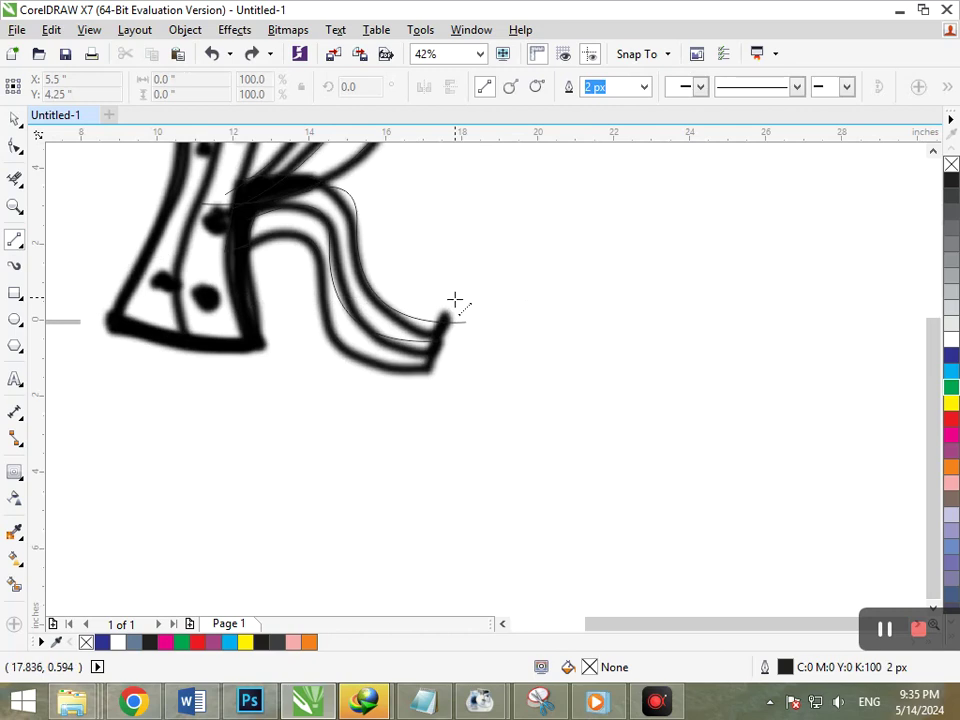
{"action": "left_click", "coordinate": [399, 401]}
{"action": "scroll", "coordinate": [306, 263], "scroll_direction": "down", "scroll_amount": 2}
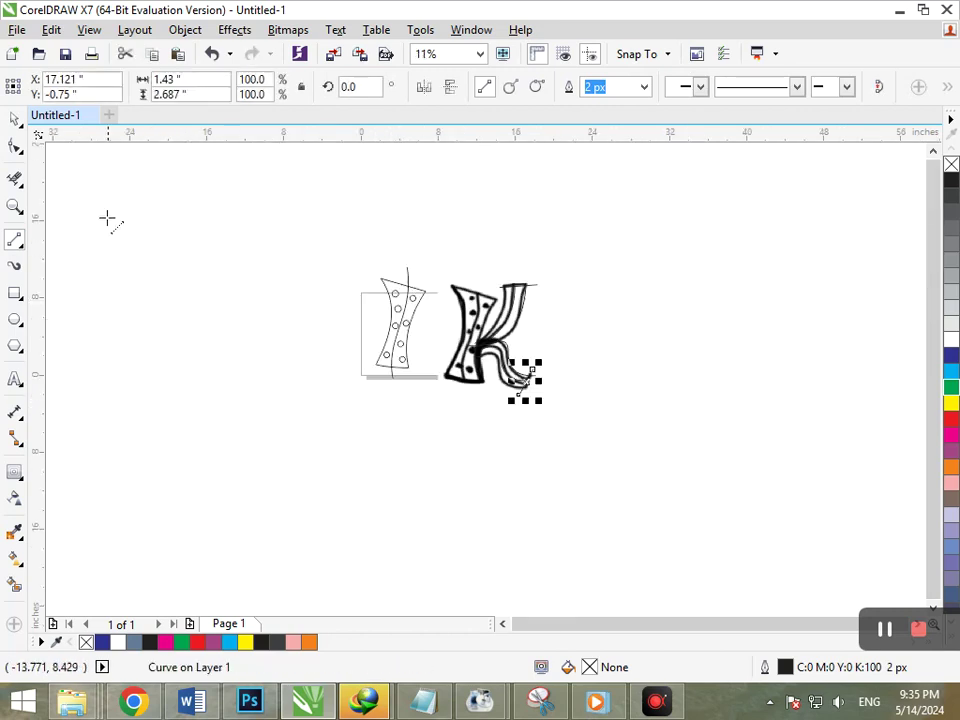
Delete the sketch bitmap and undo the deletion
{"action": "left_click", "coordinate": [20, 123]}
{"action": "left_click", "coordinate": [231, 240]}
{"action": "left_click", "coordinate": [471, 297]}
{"action": "key", "text": "Delete"}
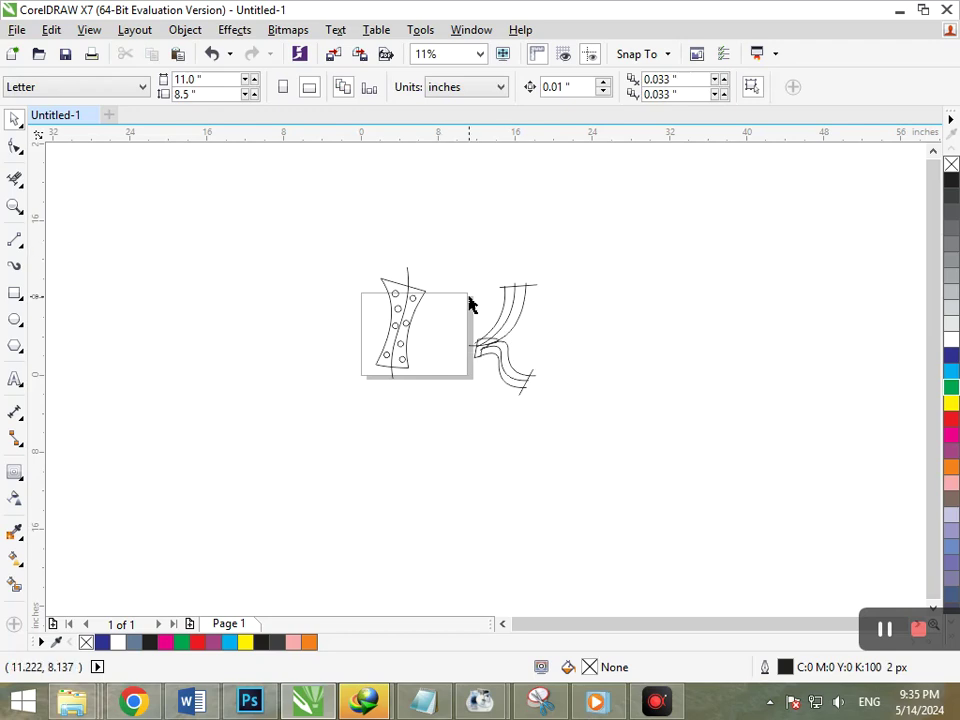
{"action": "key", "text": "ctrl+z"}
{"action": "left_click", "coordinate": [516, 450]}
Move the traced stem with its dots and dividing line from the page onto the sketch's stem
{"action": "left_click_drag", "start_coordinate": [374, 269], "coordinate": [428, 402]}
{"action": "left_click_drag", "start_coordinate": [395, 338], "coordinate": [459, 360]}
{"action": "left_click", "coordinate": [523, 407]}
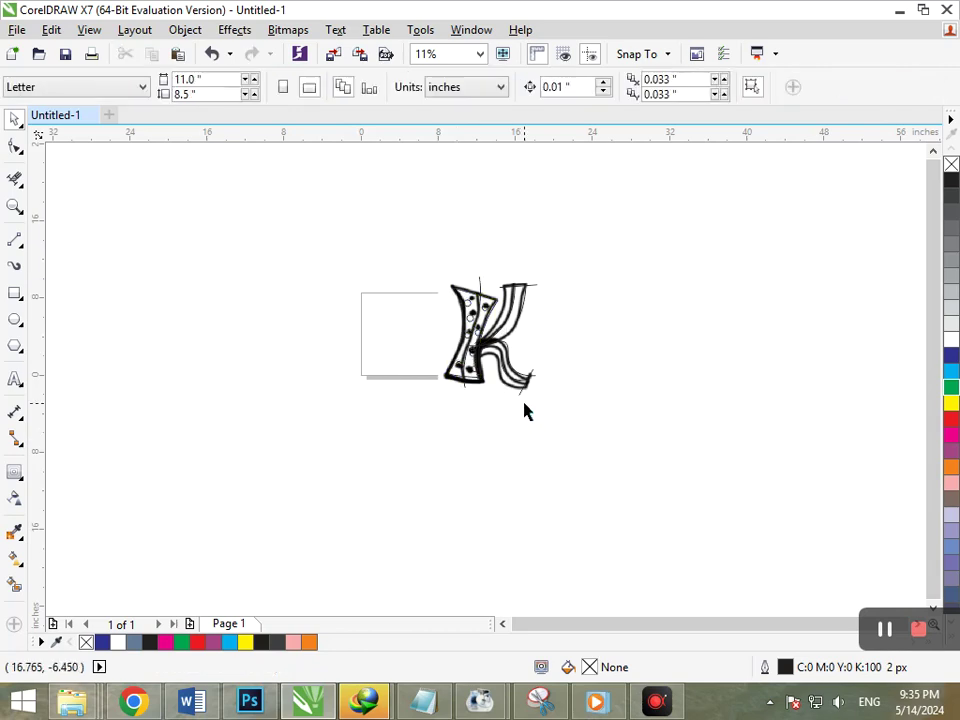
Delete the leftover leg curve beneath the letter and the sketch bitmap
{"action": "left_click", "coordinate": [484, 426]}
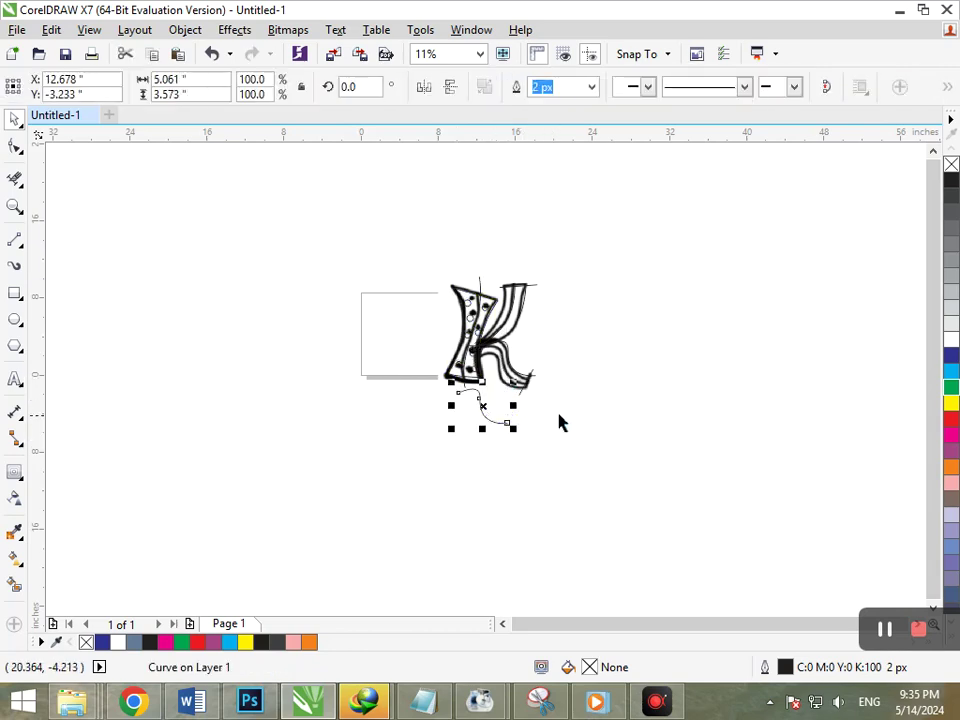
{"action": "key", "text": "Delete"}
{"action": "key", "text": "F2"}
{"action": "left_click_drag", "start_coordinate": [450, 268], "coordinate": [546, 357]}
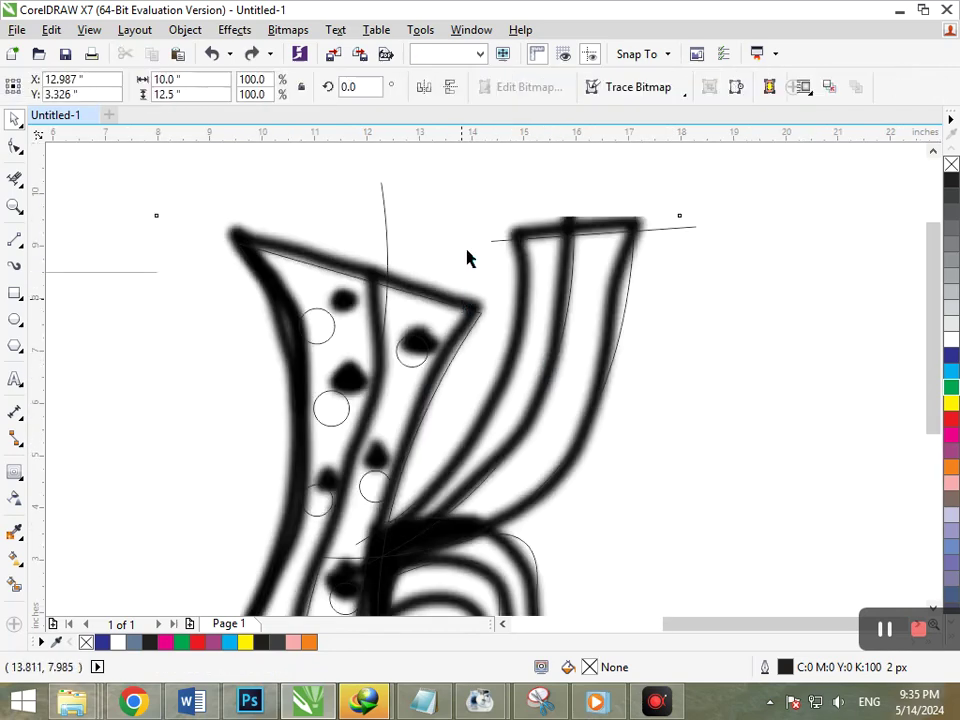
{"action": "left_click_drag", "start_coordinate": [464, 292], "coordinate": [478, 258]}
{"action": "key", "text": "Delete"}
{"action": "key", "text": "F3"}
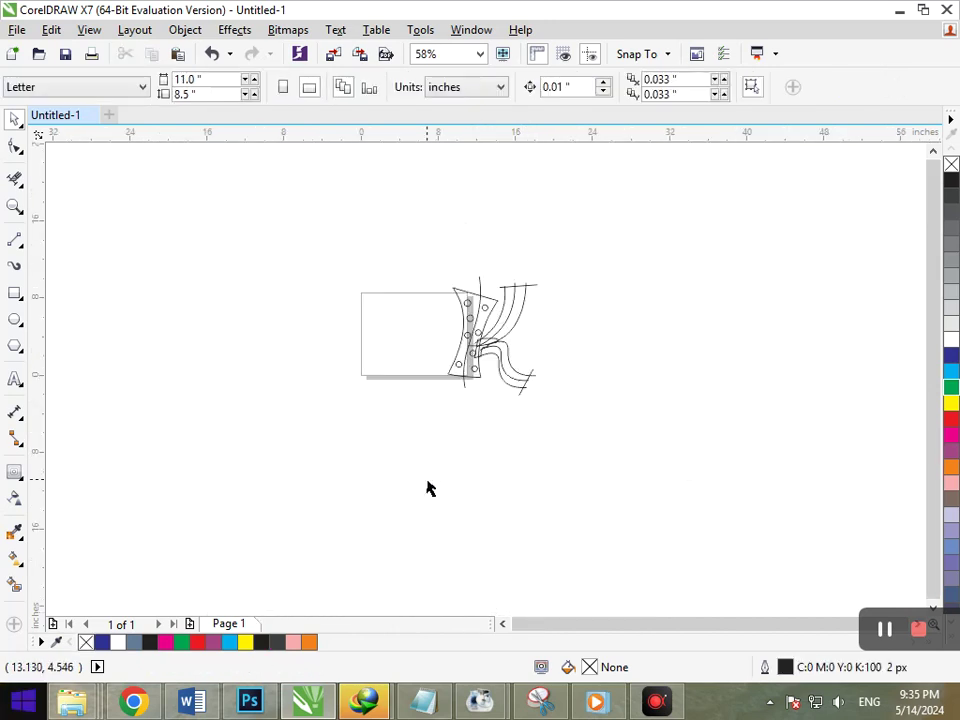
Move the whole traced letter K to the empty area left of the page
{"action": "key", "text": "ctrl+a"}
{"action": "mouse_move", "coordinate": [488, 358]}
{"action": "left_mouse_down"}
{"action": "mouse_move", "coordinate": [174, 347]}
{"action": "mouse_move", "coordinate": [152, 321]}
{"action": "left_mouse_up"}
{"action": "left_click", "coordinate": [270, 415]}
{"action": "key", "text": "F2"}
{"action": "left_click_drag", "start_coordinate": [89, 227], "coordinate": [237, 386]}
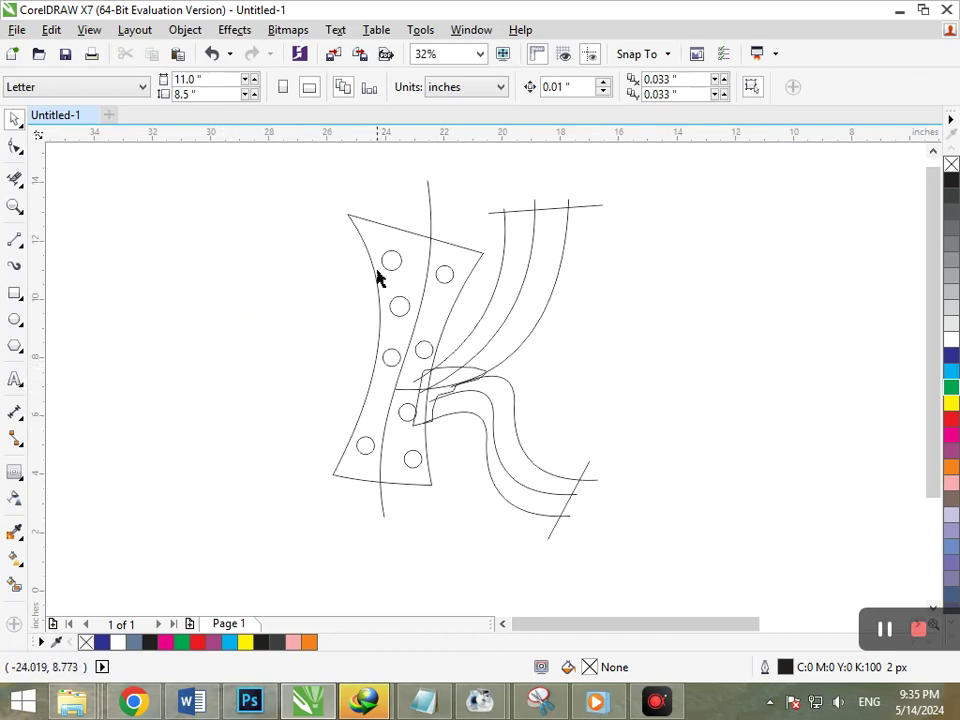
Shift the stem outline group slightly left without its dots and dividing line, to about X -23.38, Y 8.28 inches
{"action": "left_click_drag", "start_coordinate": [345, 206], "coordinate": [452, 518]}
{"action": "left_click_drag", "start_coordinate": [315, 157], "coordinate": [491, 554]}
{"action": "left_click", "coordinate": [404, 489]}
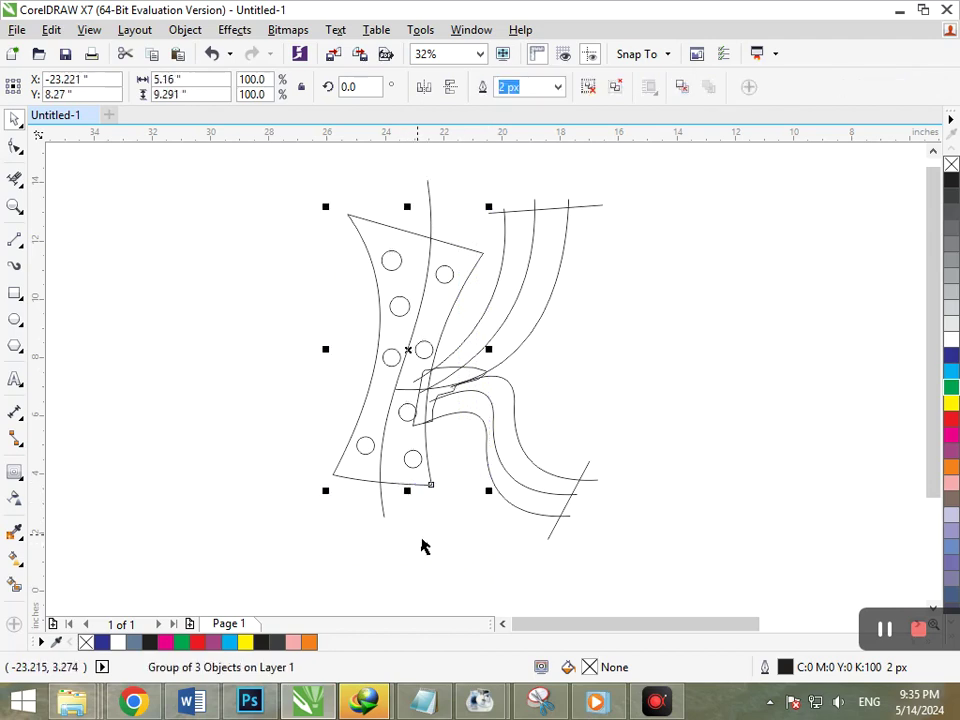
{"action": "mouse_move", "coordinate": [420, 485]}
{"action": "left_mouse_down"}
{"action": "mouse_move", "coordinate": [404, 484]}
{"action": "mouse_move", "coordinate": [420, 488]}
{"action": "left_mouse_up"}
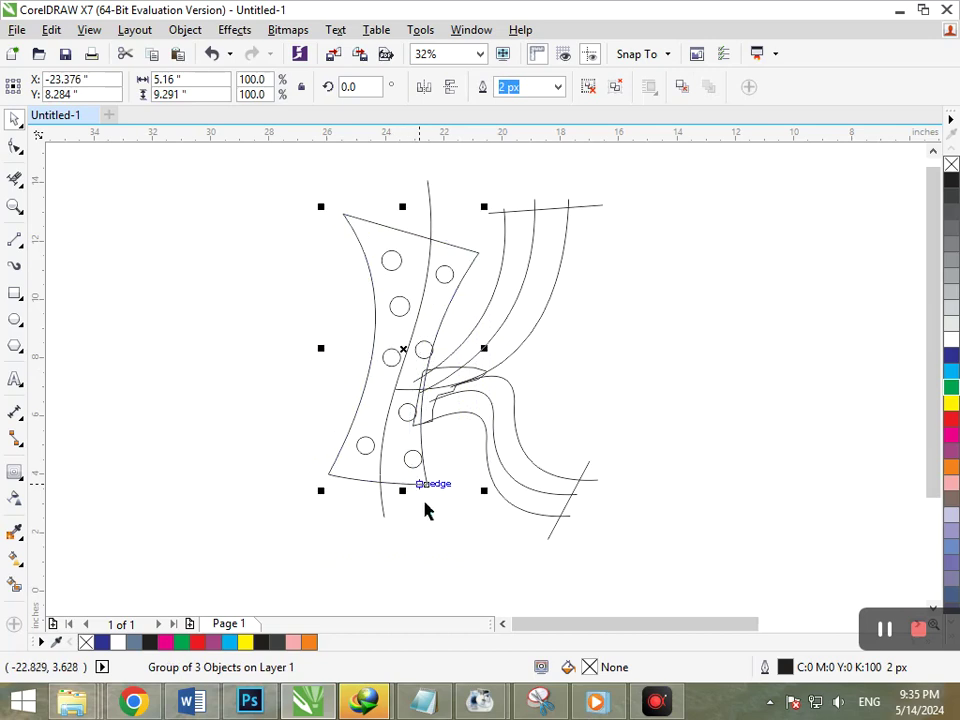
{"action": "left_click", "coordinate": [452, 546]}
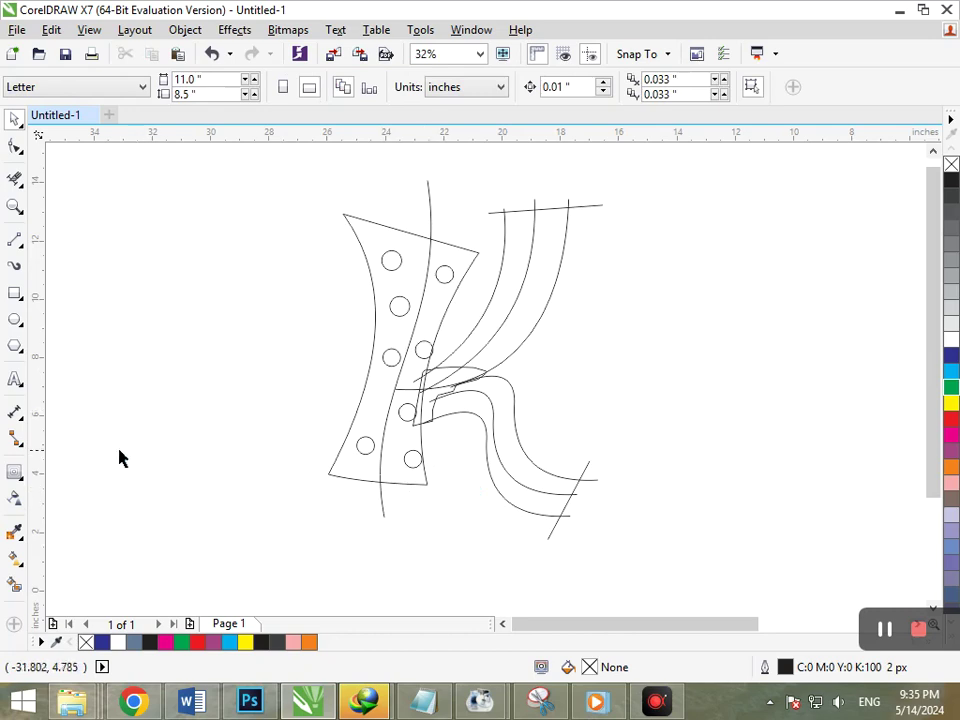
Smart Fill both stripes of the lower leg and upper arm and the junction regions with blue-grey C:40 M:20 Y:0 K:40
{"action": "left_click", "coordinate": [14, 585]}
{"action": "left_click", "coordinate": [498, 470]}
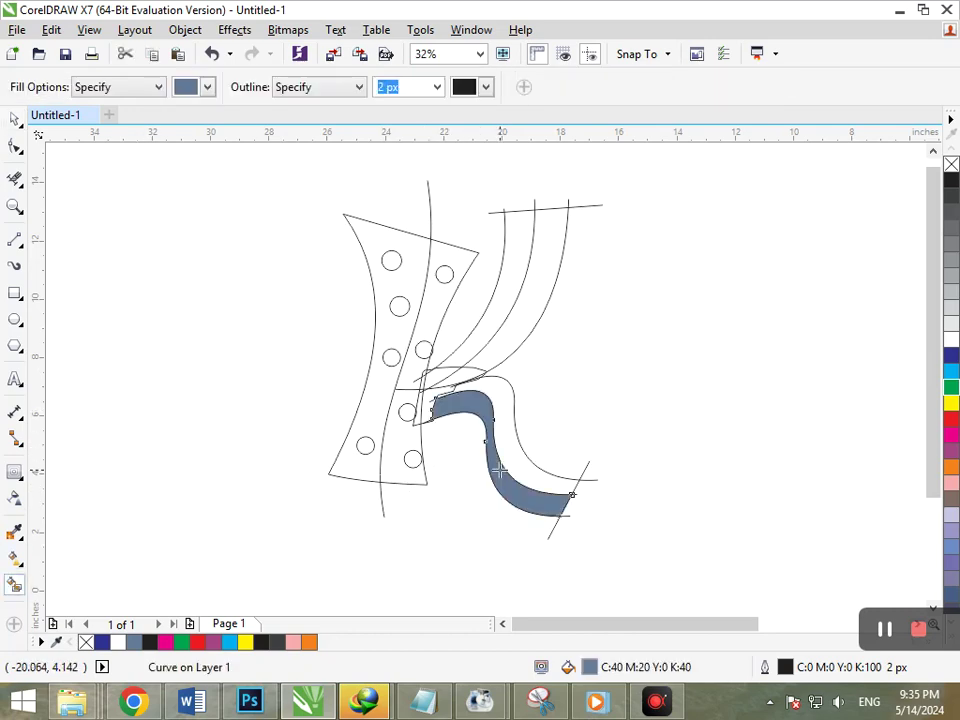
{"action": "left_click", "coordinate": [509, 456]}
{"action": "left_click", "coordinate": [505, 352]}
{"action": "left_click", "coordinate": [482, 333]}
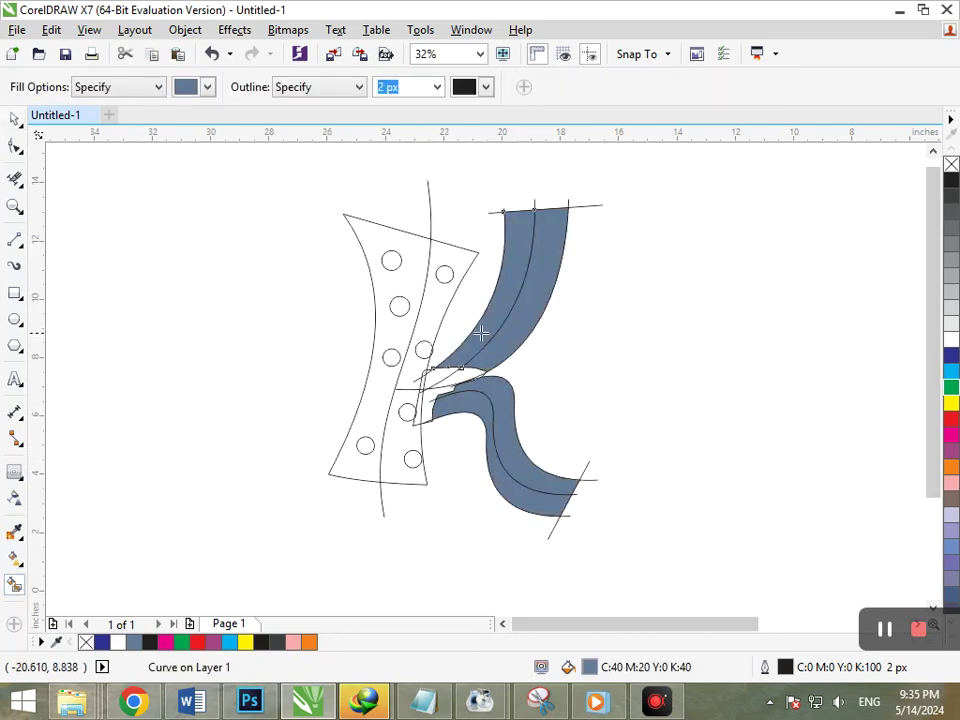
{"action": "left_click", "coordinate": [440, 377]}
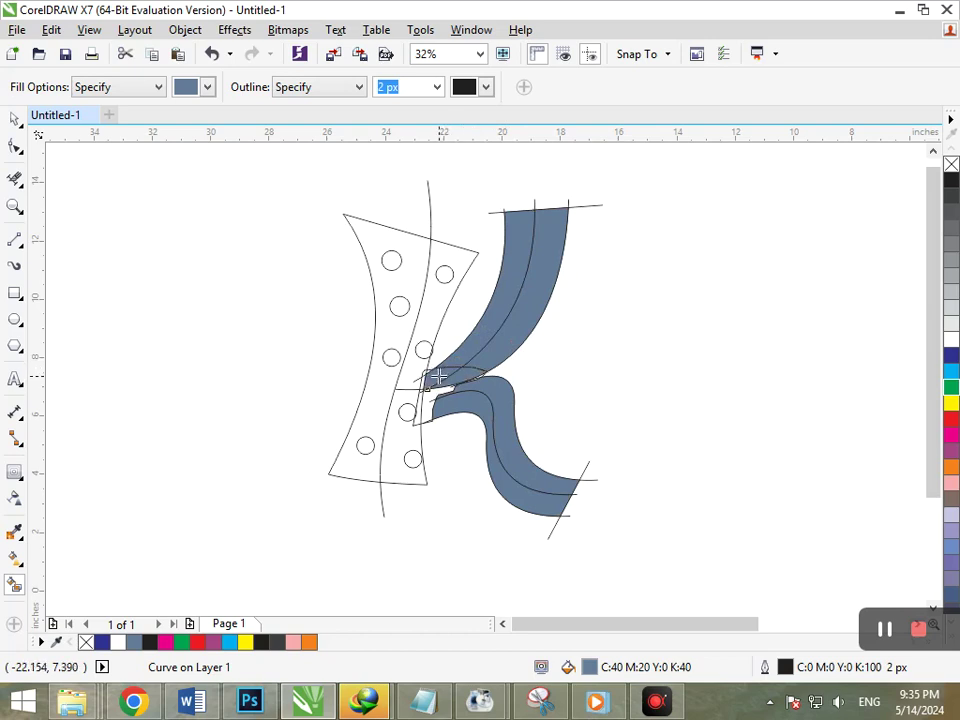
{"action": "left_click", "coordinate": [446, 397]}
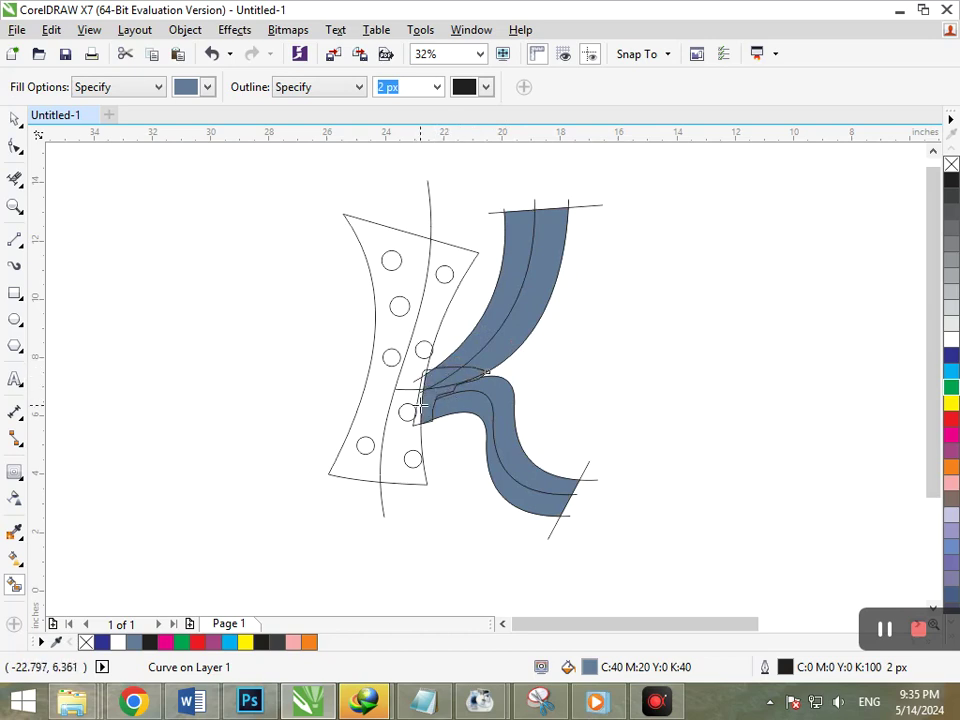
Delete the original junction outline that overlaps the stem
{"action": "left_click", "coordinate": [13, 119]}
{"action": "left_click", "coordinate": [79, 345]}
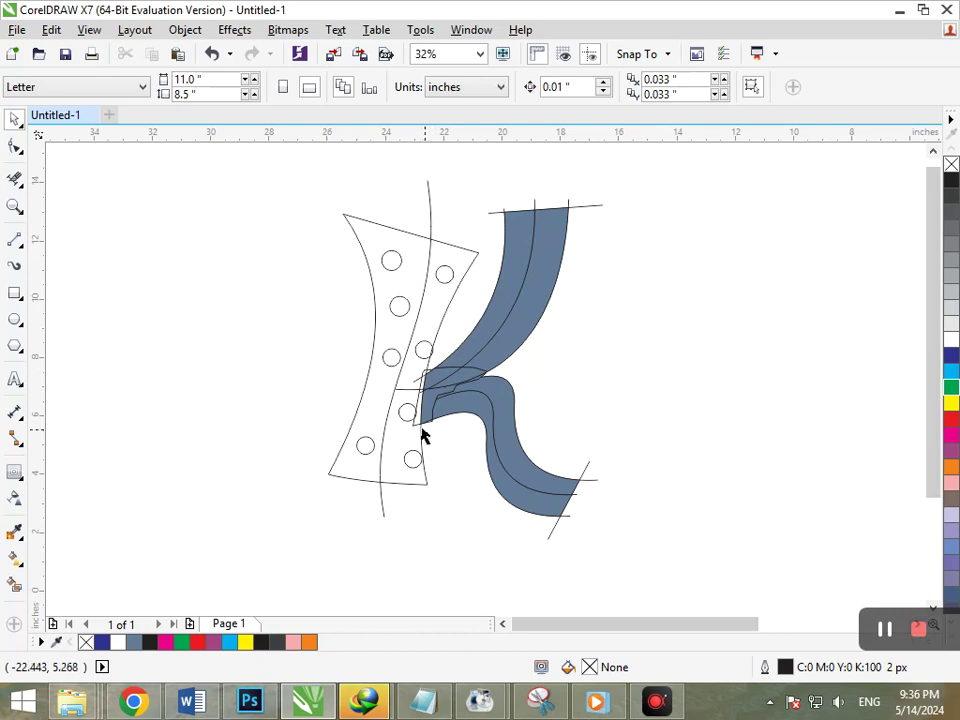
{"action": "left_click_drag", "start_coordinate": [414, 425], "coordinate": [357, 443]}
{"action": "key", "text": "Delete"}
{"action": "left_click_drag", "start_coordinate": [418, 379], "coordinate": [367, 390]}
{"action": "key", "text": "Delete"}
{"action": "key", "text": "Escape"}
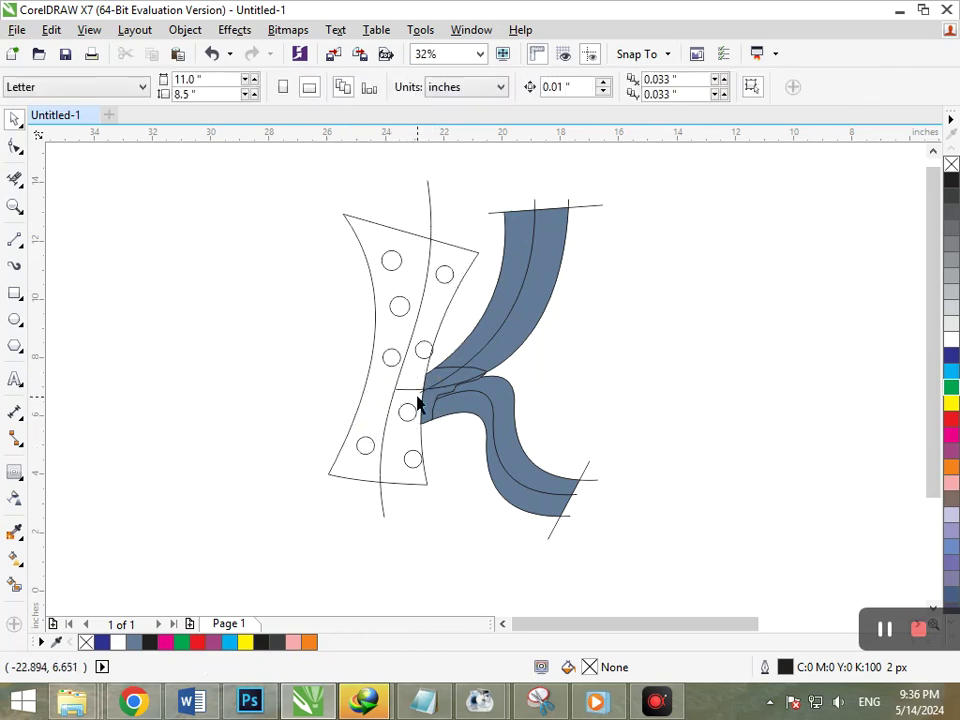
Delete the upper arm's inner and middle guide curves that run past the stem edge
{"action": "left_click", "coordinate": [418, 403]}
{"action": "scroll", "coordinate": [407, 386], "scroll_direction": "up", "scroll_amount": 5}
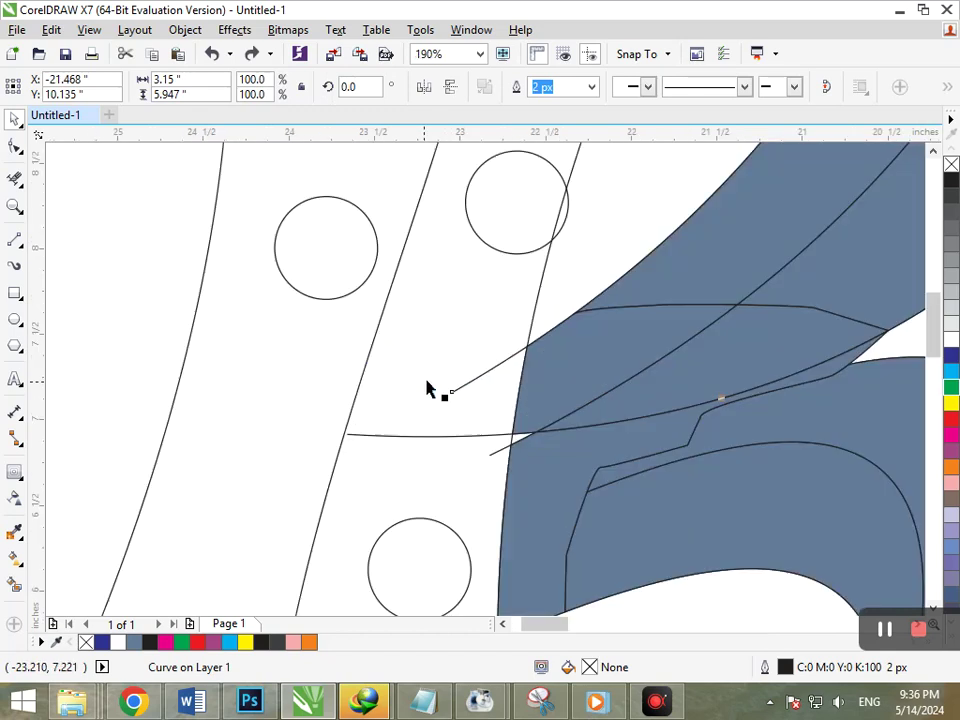
{"action": "key", "text": "Delete"}
{"action": "left_click", "coordinate": [498, 453]}
{"action": "key", "text": "Delete"}
Smart Fill the small gap between the junction and the stem edge with the same blue-grey
{"action": "left_click", "coordinate": [17, 588]}
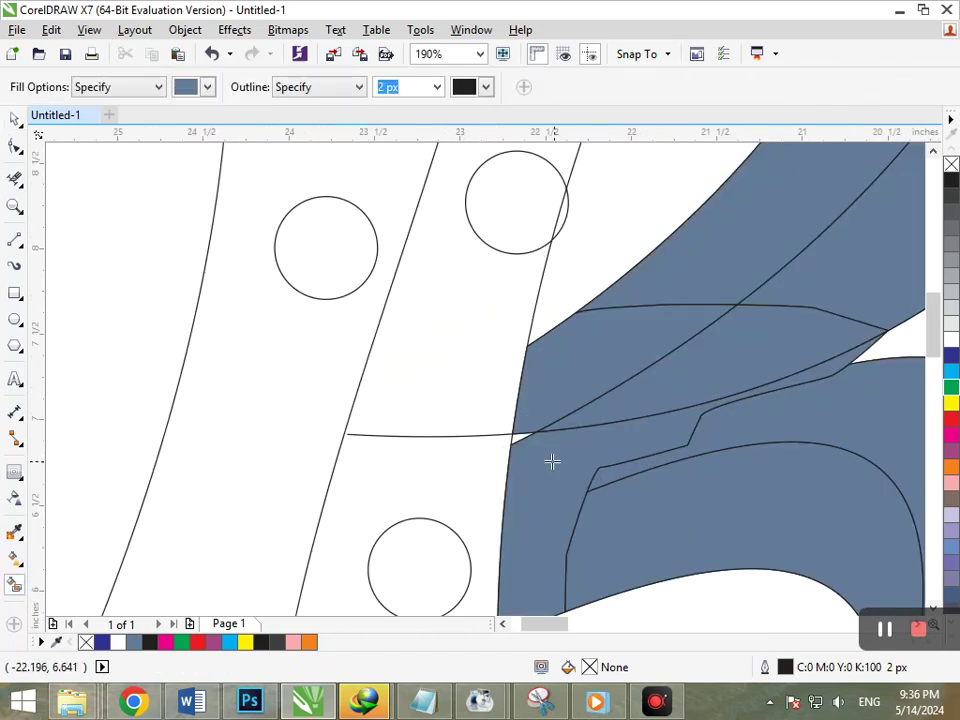
{"action": "left_click", "coordinate": [517, 437]}
{"action": "scroll", "coordinate": [505, 432], "scroll_direction": "down", "scroll_amount": 5}
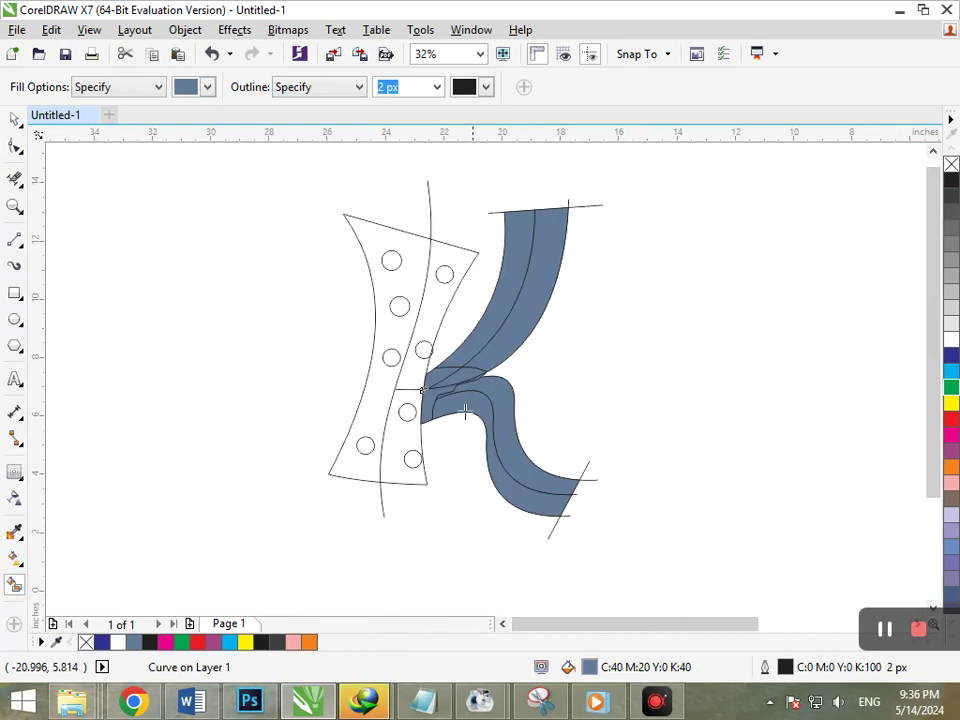
Smart Fill both halves of the stem around the dots with blue-grey
{"action": "left_click", "coordinate": [440, 259]}
{"action": "left_click", "coordinate": [405, 244]}
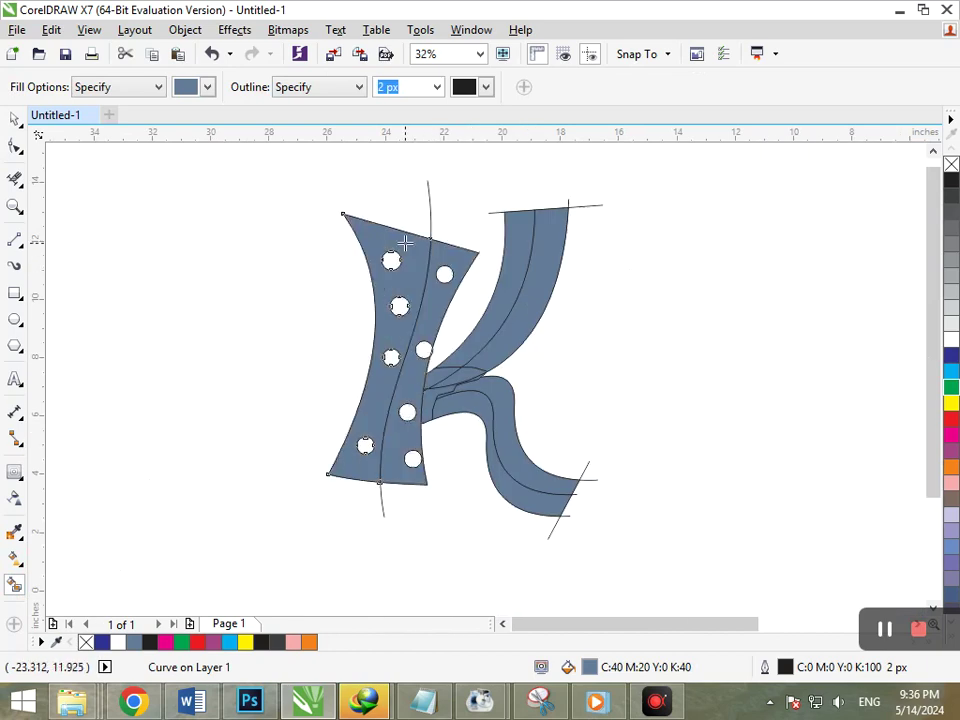
{"action": "left_click", "coordinate": [12, 120]}
{"action": "left_click", "coordinate": [536, 418]}
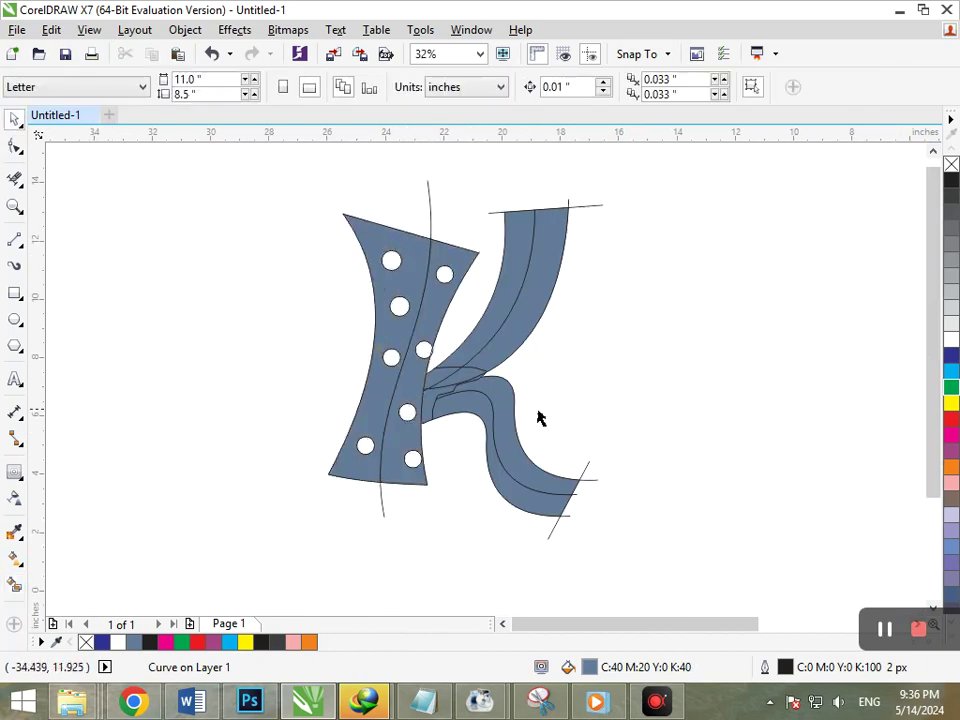
Fill the topmost dot in the stem's left half with red
{"action": "left_click", "coordinate": [391, 262]}
{"action": "left_click", "coordinate": [951, 420]}
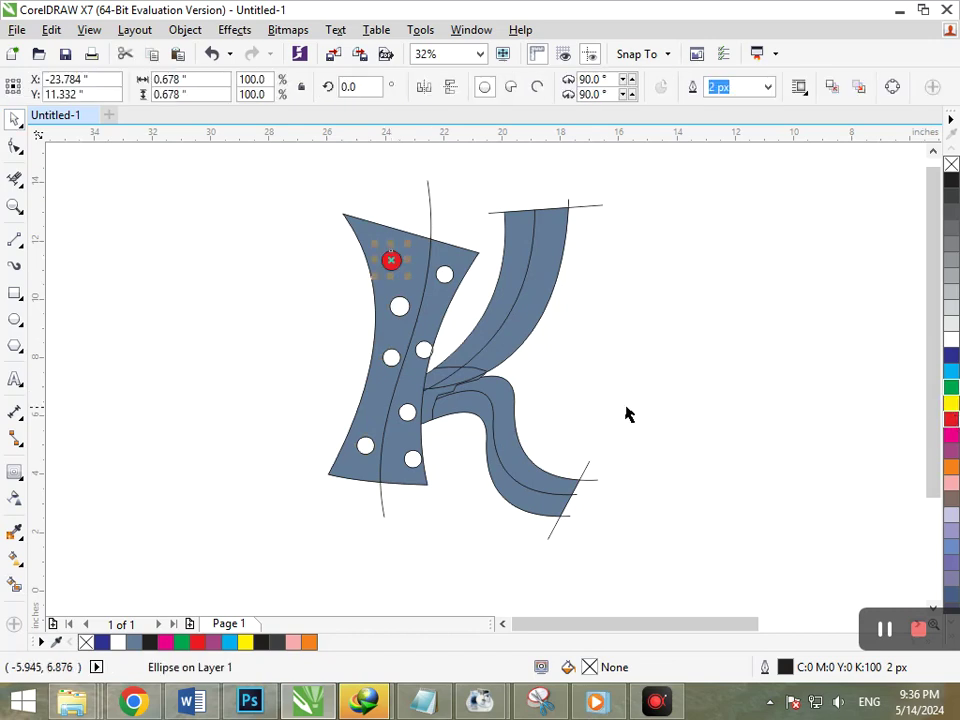
{"action": "left_click", "coordinate": [398, 316]}
{"action": "left_click", "coordinate": [831, 411]}
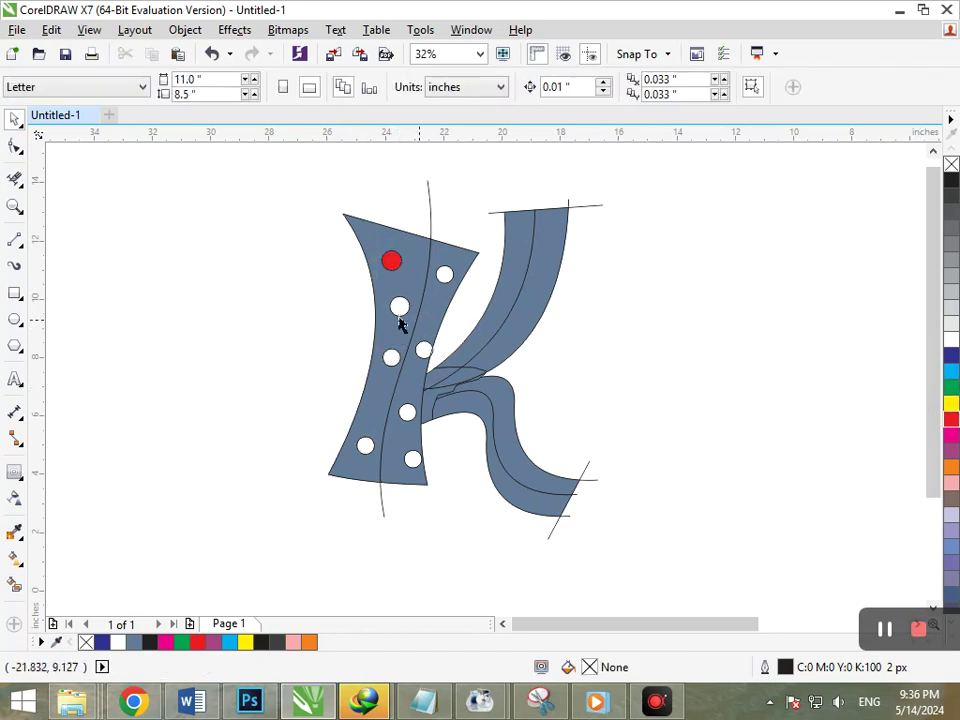
Move the blue-grey shape off the stem's left half and delete it
{"action": "left_click", "coordinate": [410, 316]}
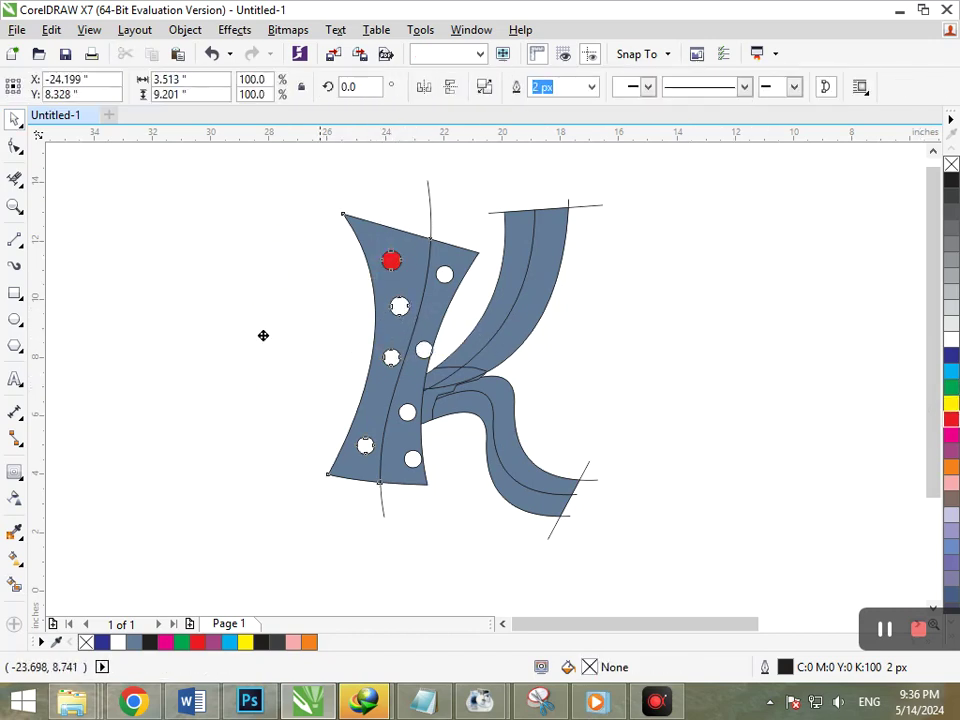
{"action": "left_click_drag", "start_coordinate": [388, 373], "coordinate": [290, 370]}
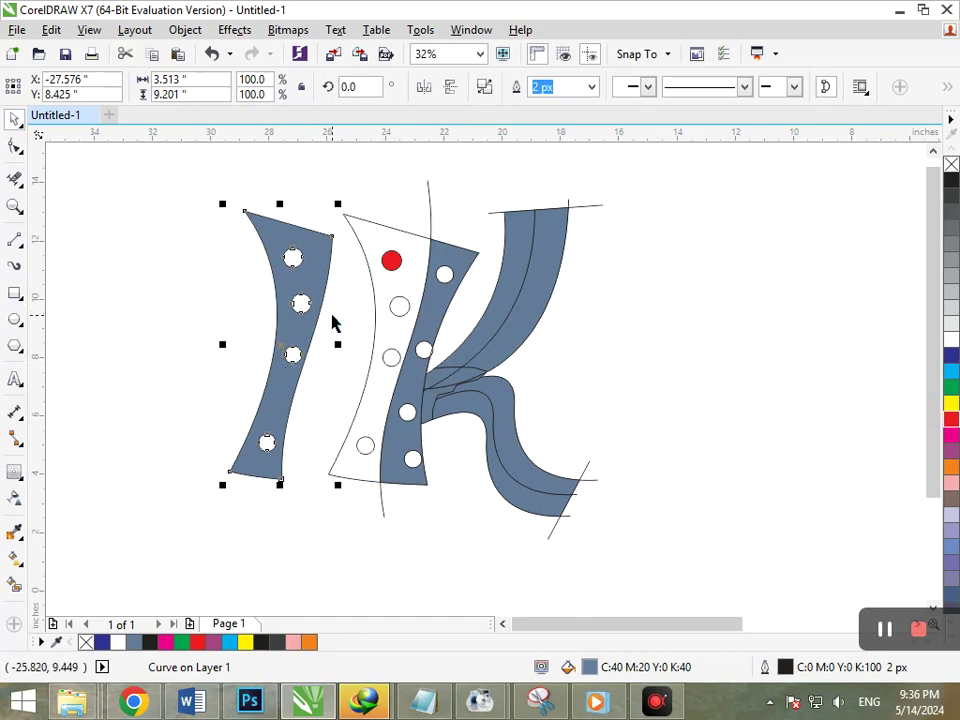
{"action": "key", "text": "Delete"}
Fill the three remaining dots in the stem's left half with red
{"action": "left_click", "coordinate": [398, 306]}
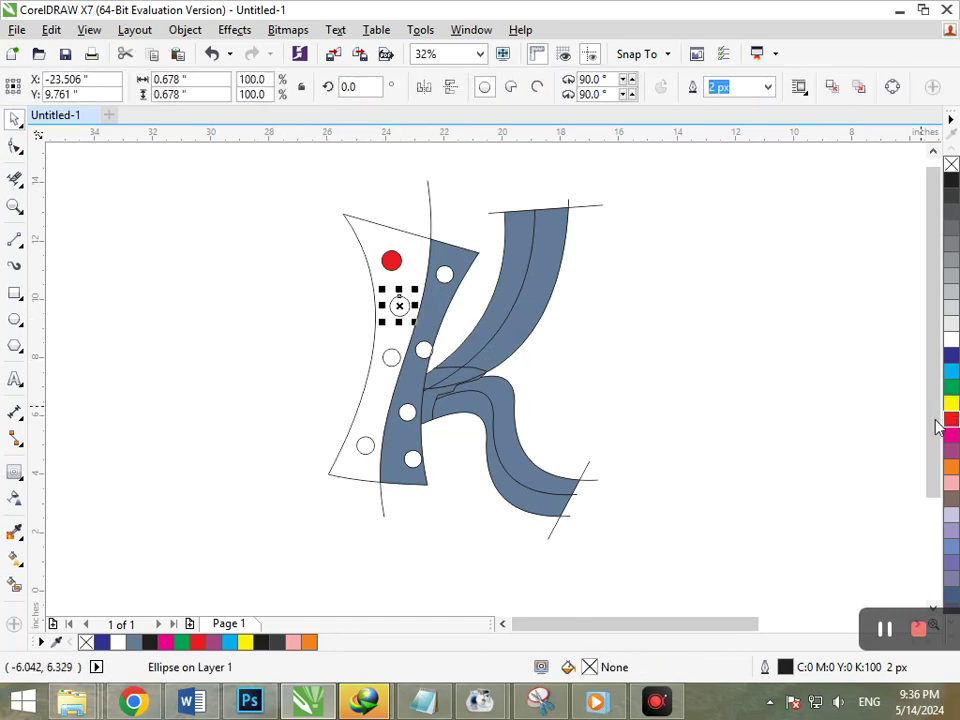
{"action": "left_click", "coordinate": [950, 419]}
{"action": "left_click", "coordinate": [391, 357]}
{"action": "left_click", "coordinate": [950, 420]}
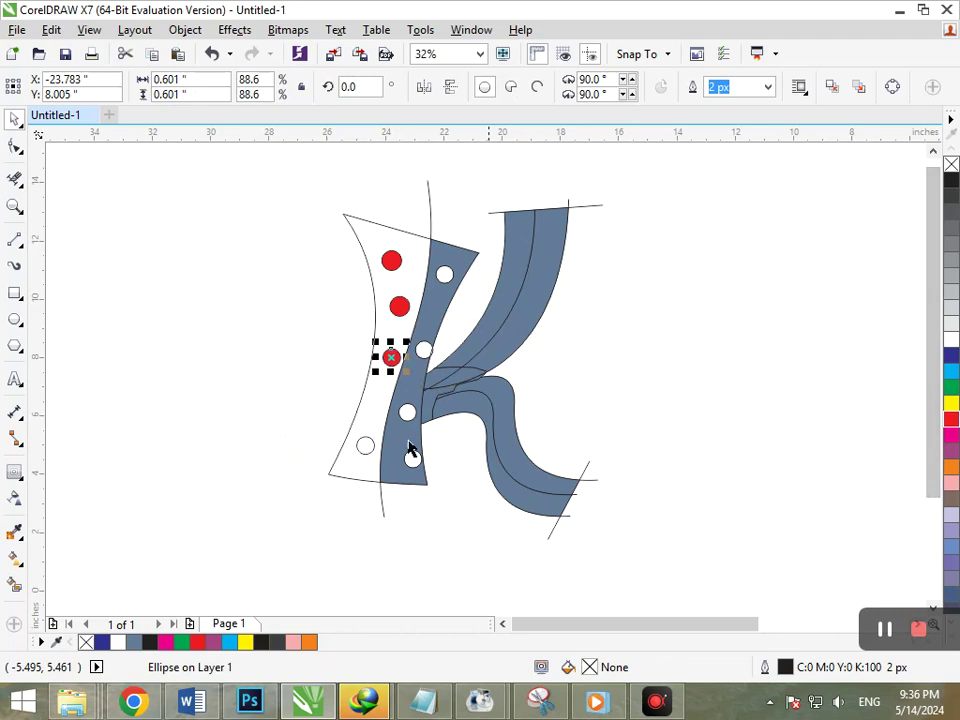
{"action": "left_click", "coordinate": [365, 447]}
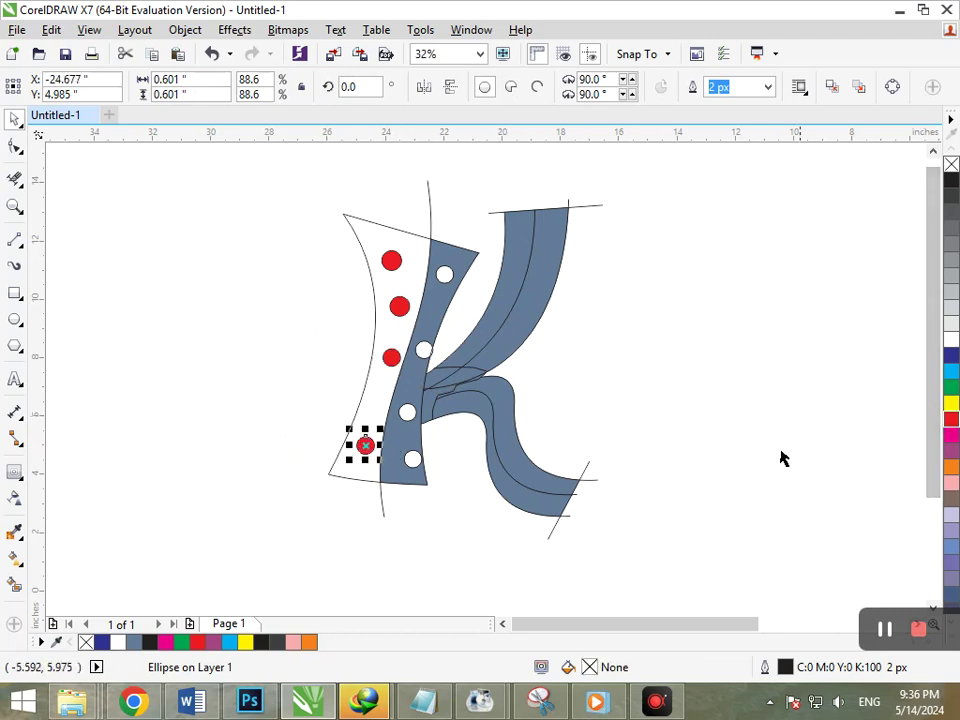
{"action": "left_click", "coordinate": [950, 420]}
Delete the blue-grey shape covering the stem's right half
{"action": "left_click", "coordinate": [760, 434]}
{"action": "left_click_drag", "start_coordinate": [413, 459], "coordinate": [333, 459]}
{"action": "key", "text": "Delete"}
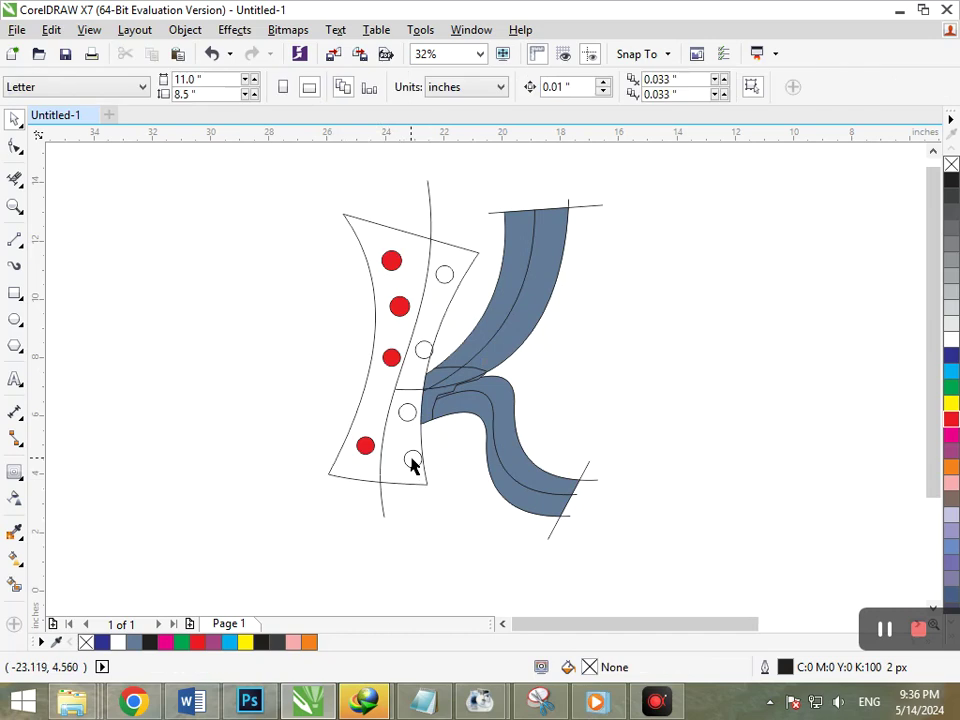
Fill the two lower dots in the stem's right half with cyan
{"action": "left_click", "coordinate": [411, 461]}
{"action": "left_click", "coordinate": [951, 371]}
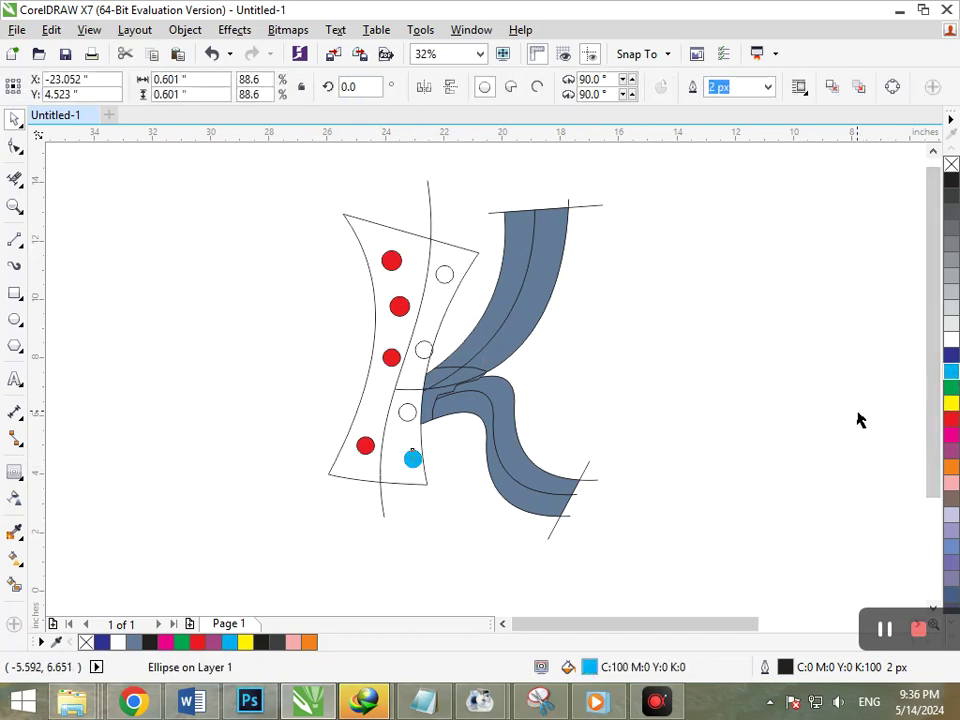
{"action": "key", "text": "Escape"}
{"action": "left_click", "coordinate": [413, 416]}
{"action": "left_click", "coordinate": [950, 387]}
{"action": "left_click", "coordinate": [950, 371]}
{"action": "key", "text": "Escape"}
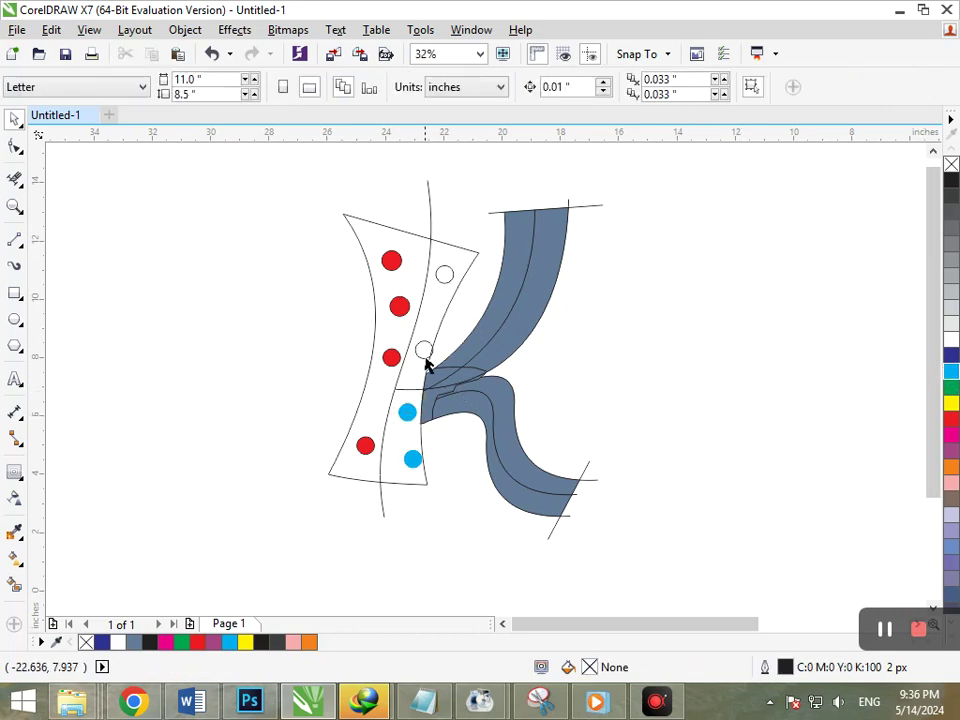